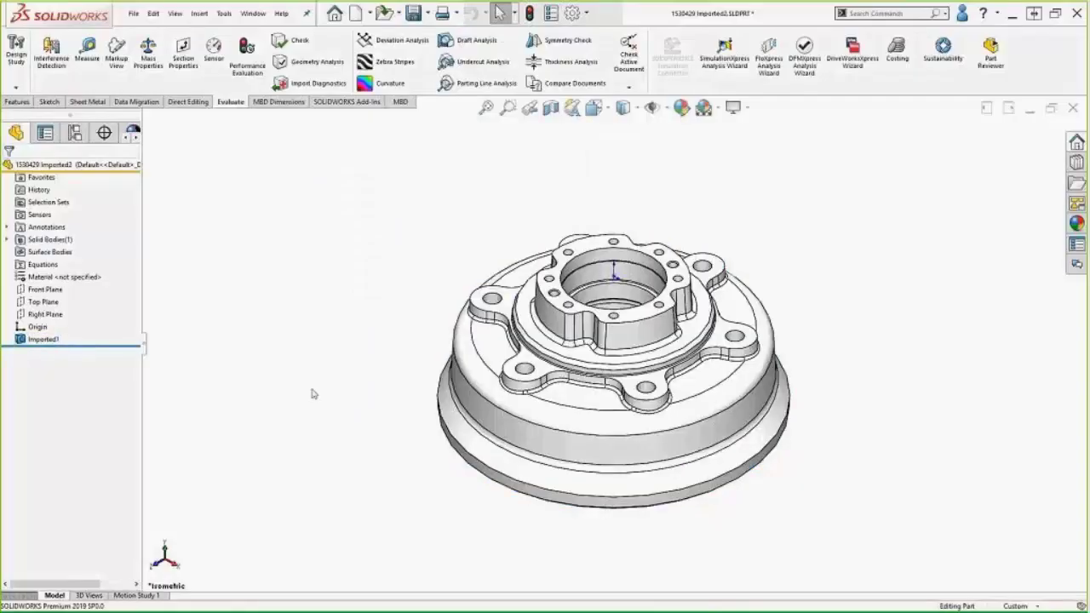
- Start FeatureWorks recognition on the imported feature in Interactive mode, keeping standard features as the feature type
right_click(43, 340)
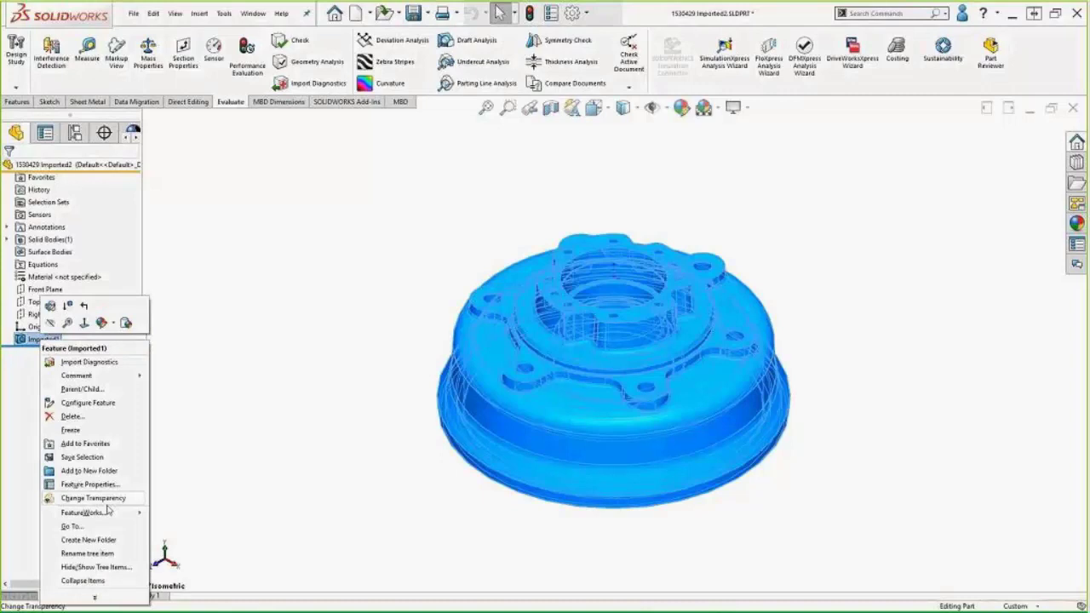
mouse_move(106, 513)
left_click(198, 513)
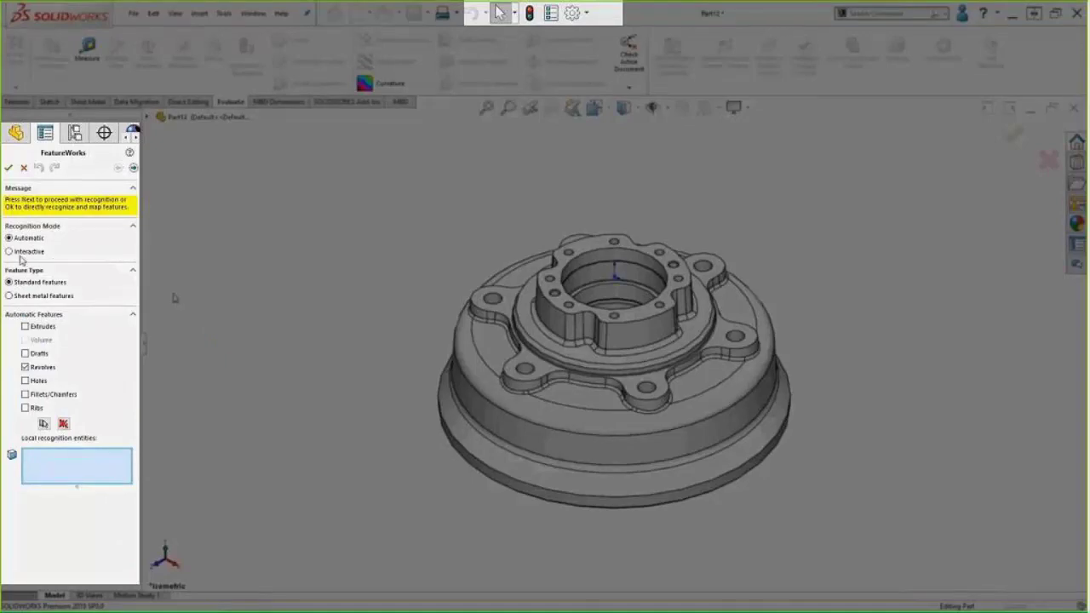
left_click(10, 259)
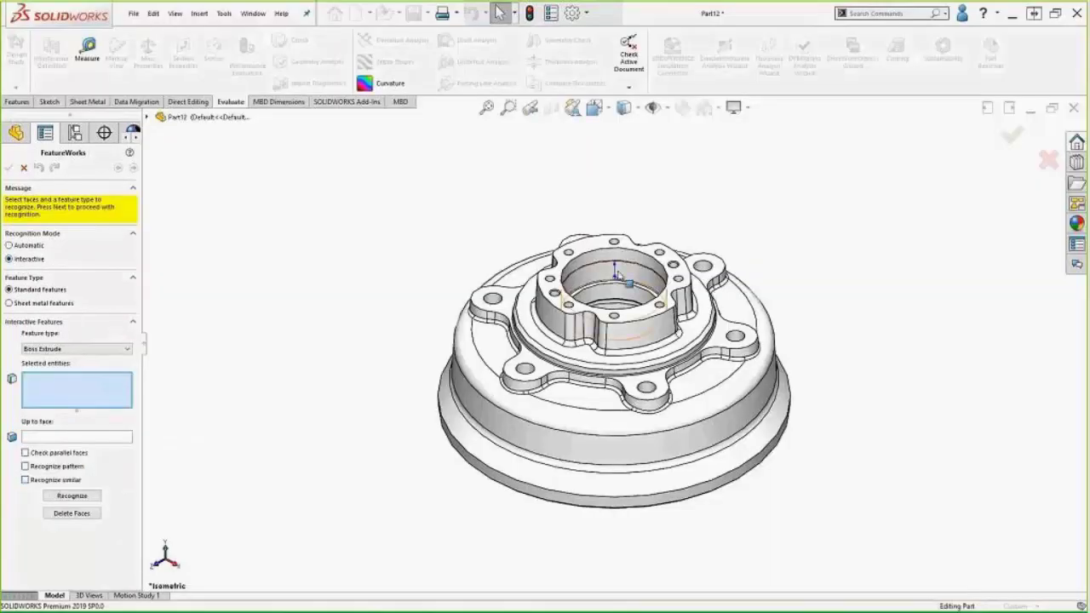
- Recognize the raised 310x60 lettering as a Boss Extrude, using the top faces of all six characters
middle_click_drag(596, 298, 596, 358)
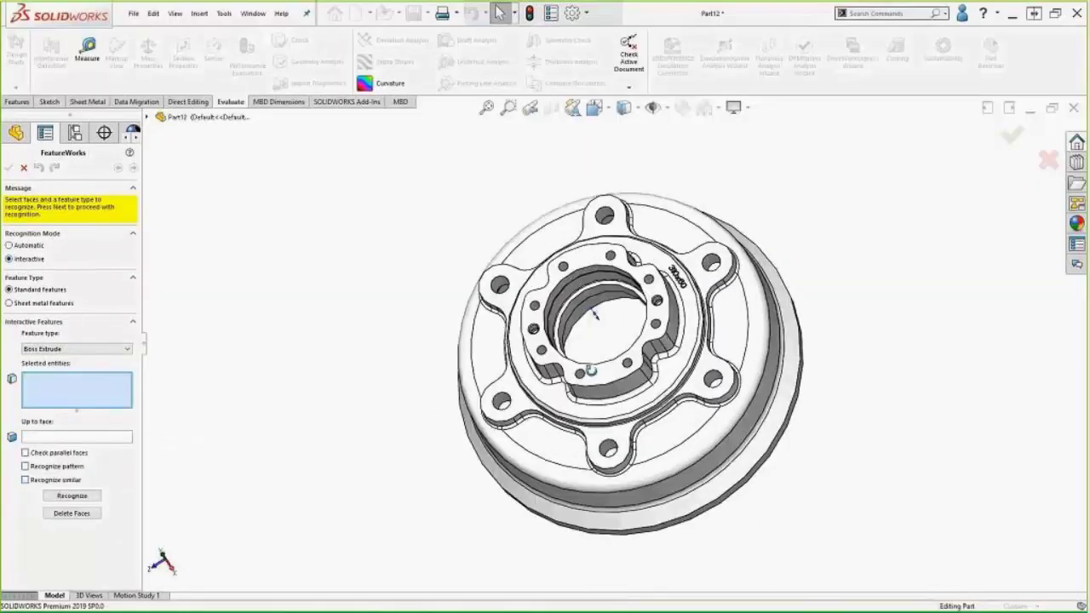
scroll(681, 288, "up", 3)
scroll(688, 298, "up", 8)
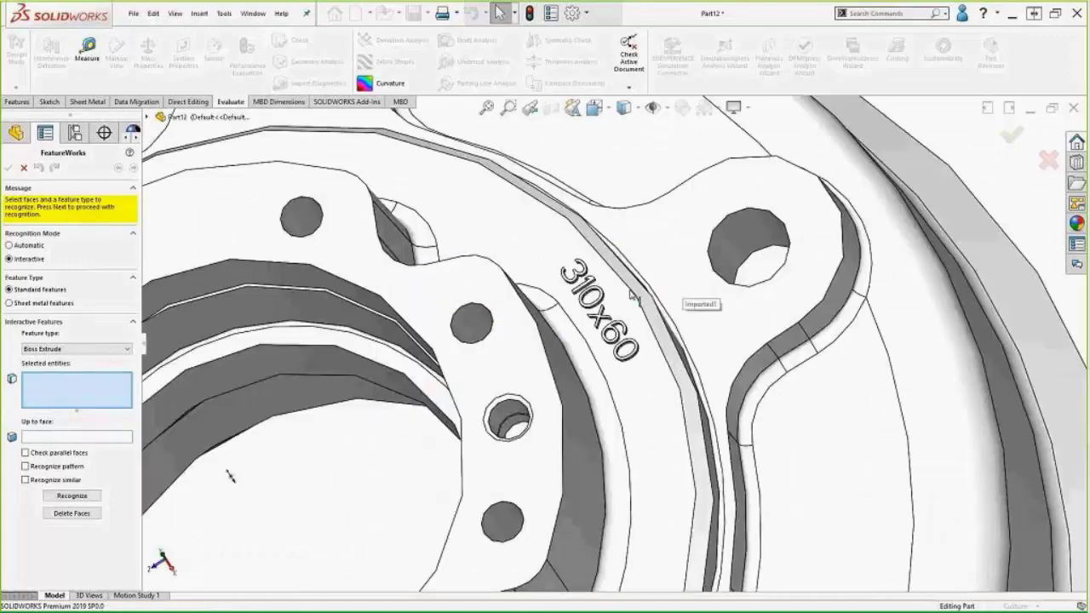
left_click(566, 246)
left_click(596, 280)
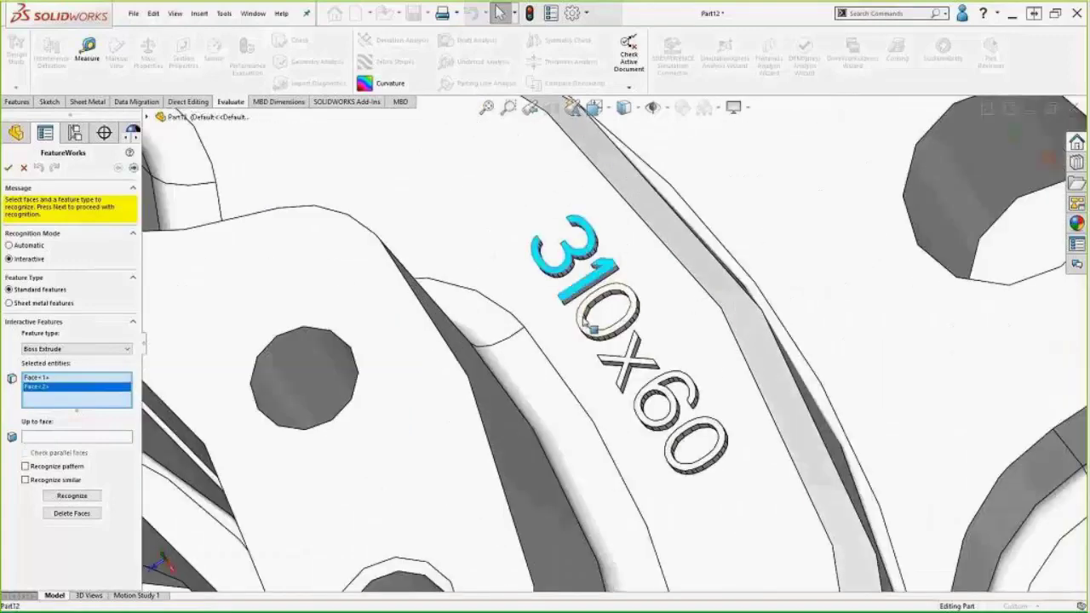
left_click(593, 325)
left_click(629, 365)
left_click(668, 400)
left_click(699, 444)
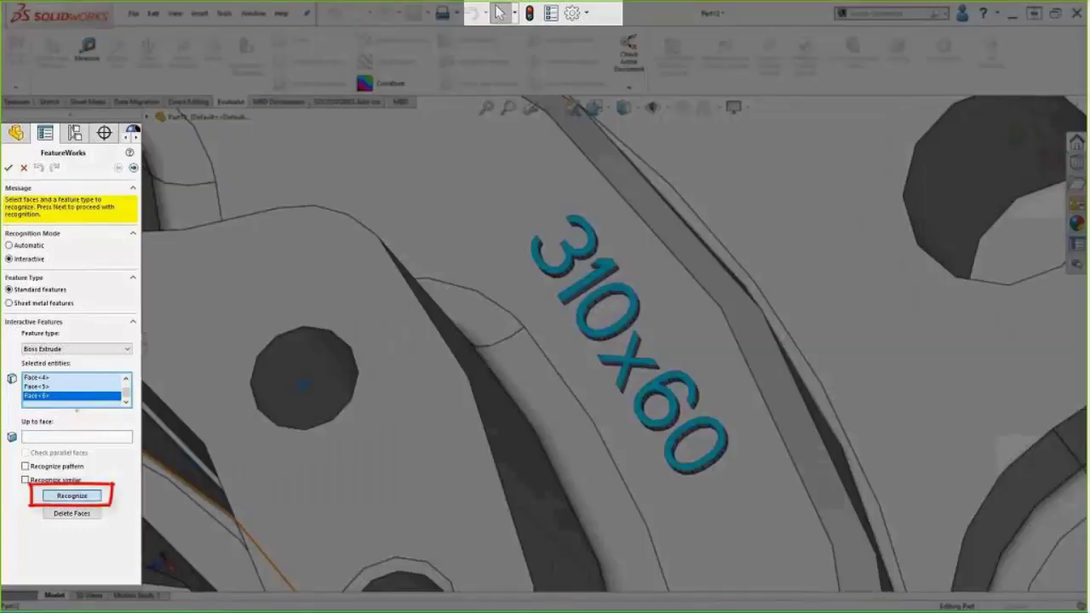
left_click(71, 496)
- Recognize the hole with the chamfered rim and all similar ones as Hole features, using its bottom, wall and rim faces
middle_click_drag(242, 451, 421, 248)
left_click(607, 429)
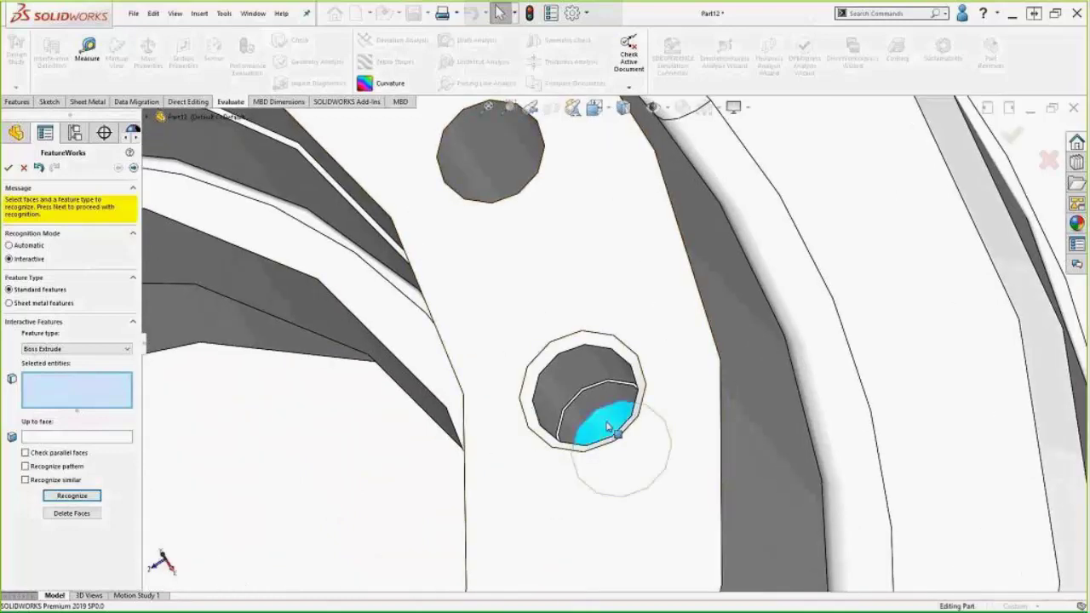
left_click(590, 393)
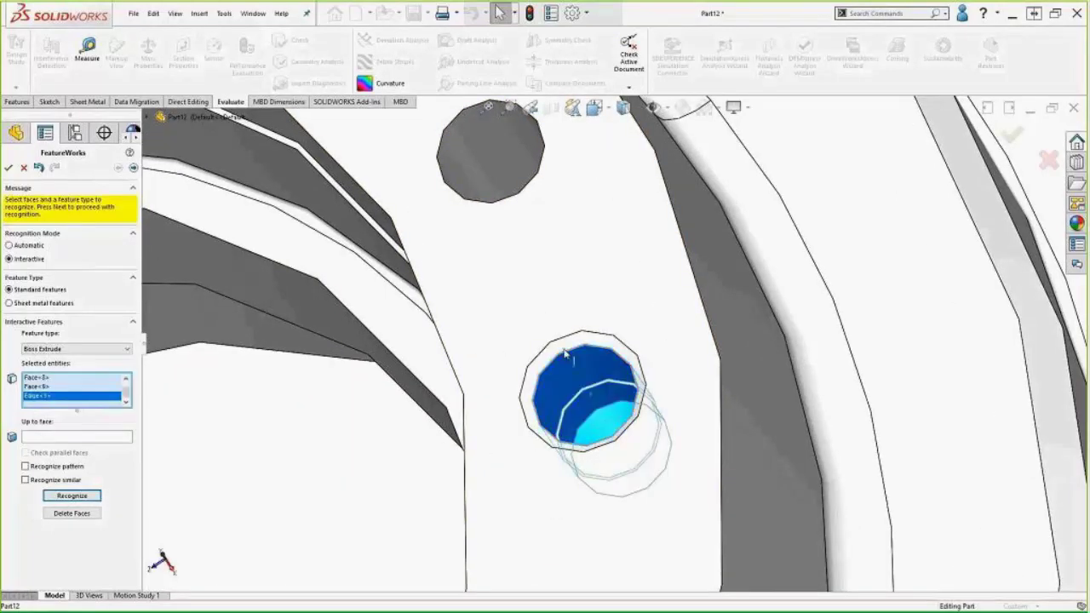
left_click(566, 350)
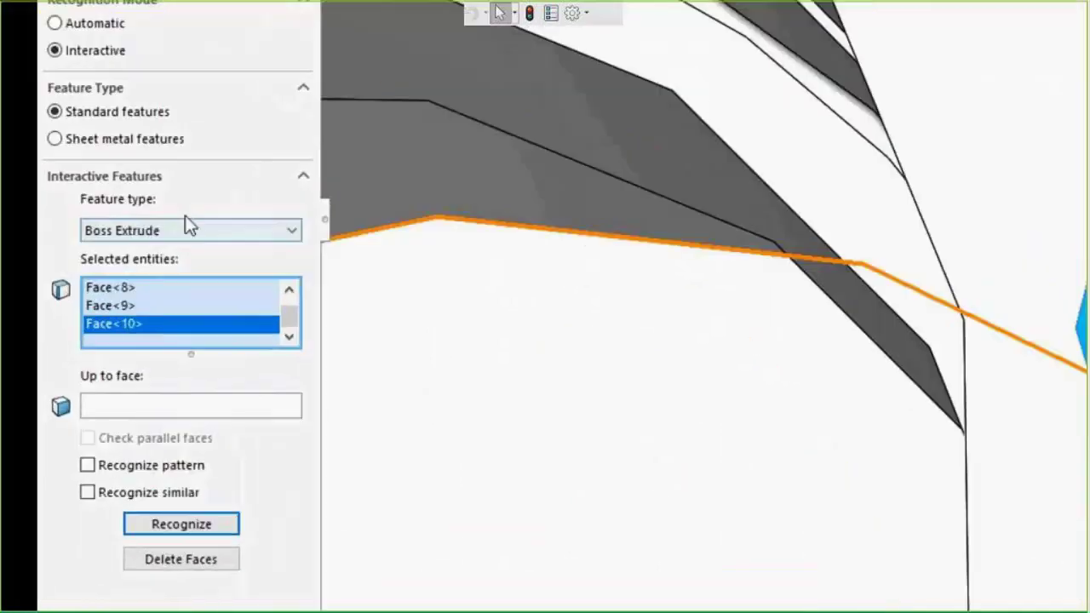
left_click(152, 264)
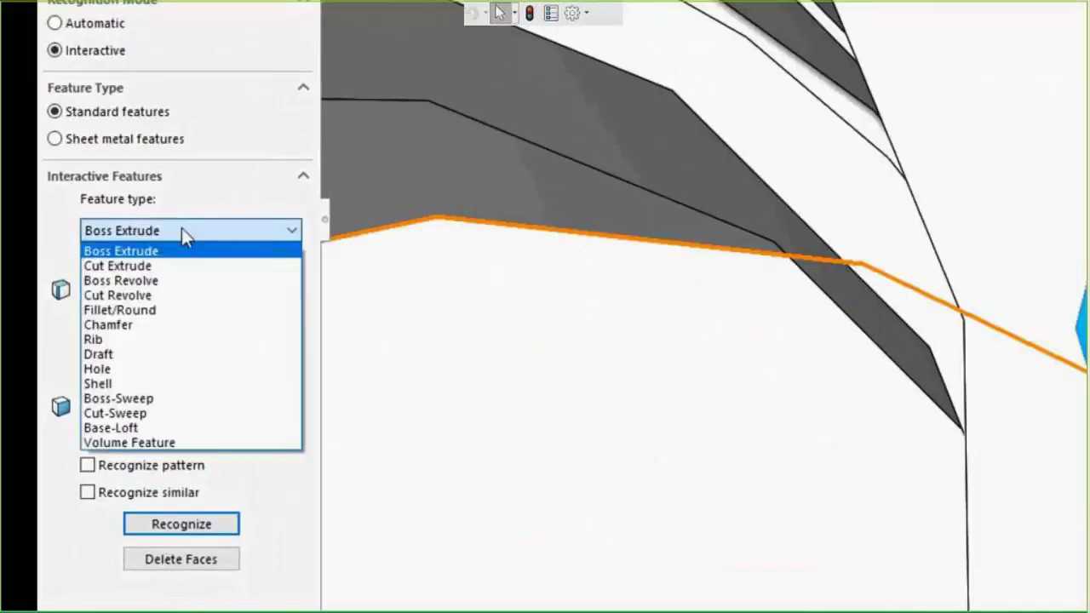
left_click(162, 371)
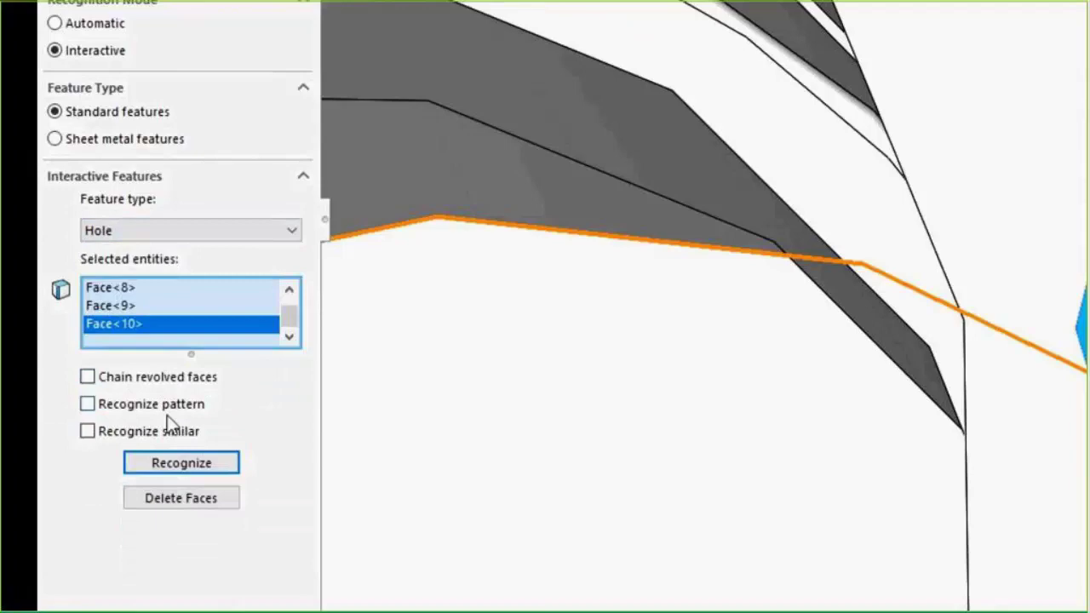
left_click(168, 431)
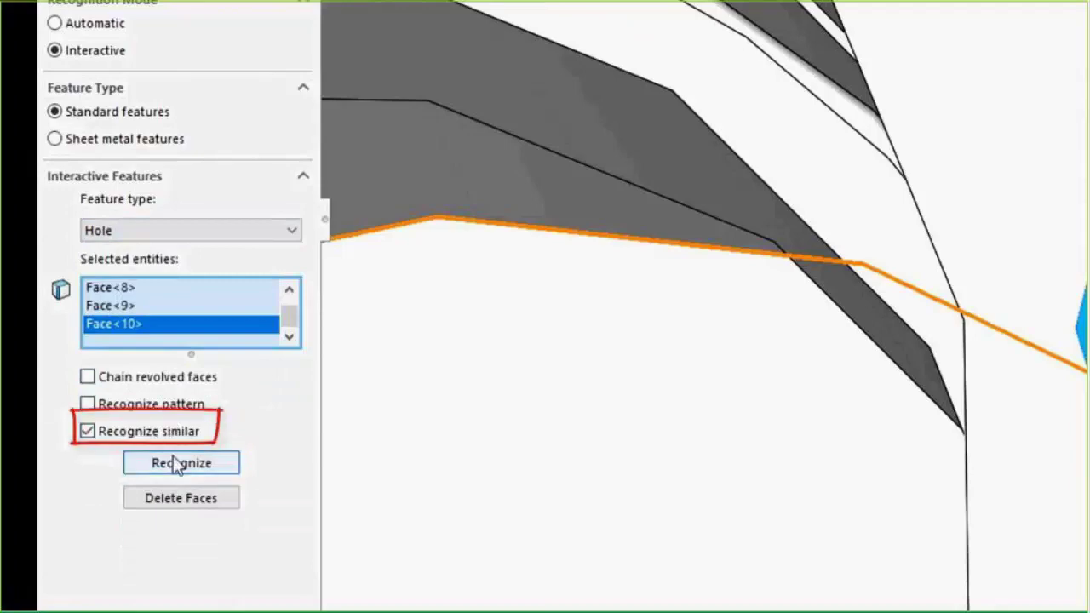
left_click(173, 458)
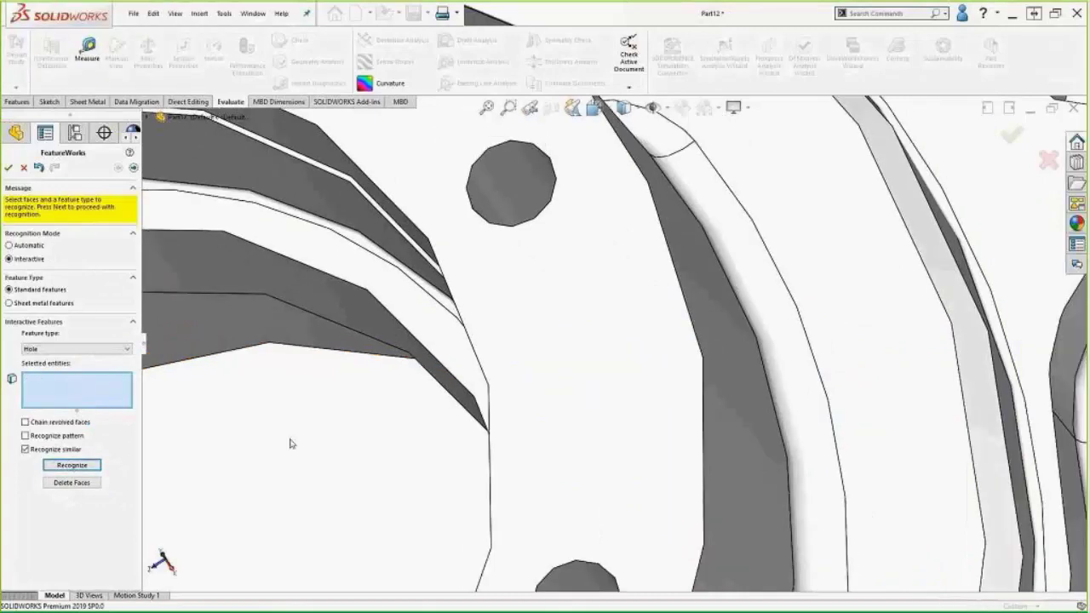
- Recognize the plain holes on the hub's top face as similar Hole features, using one hole's wall and bottom faces
scroll(290, 444, "up", 3)
scroll(516, 424, "down", 2)
middle_click_drag(517, 424, 531, 414, "ctrl")
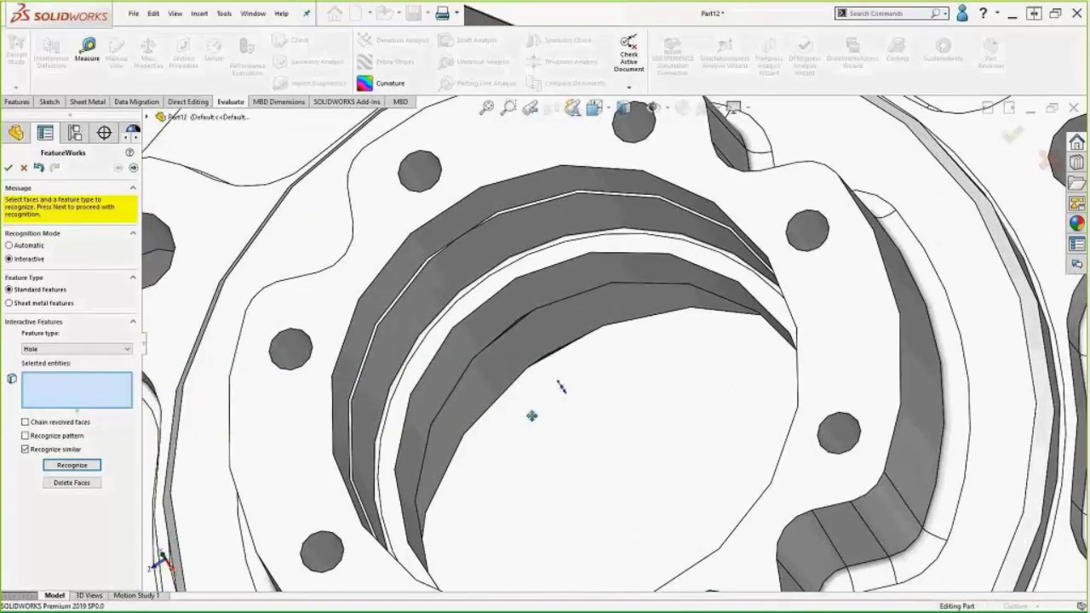
left_click(809, 233)
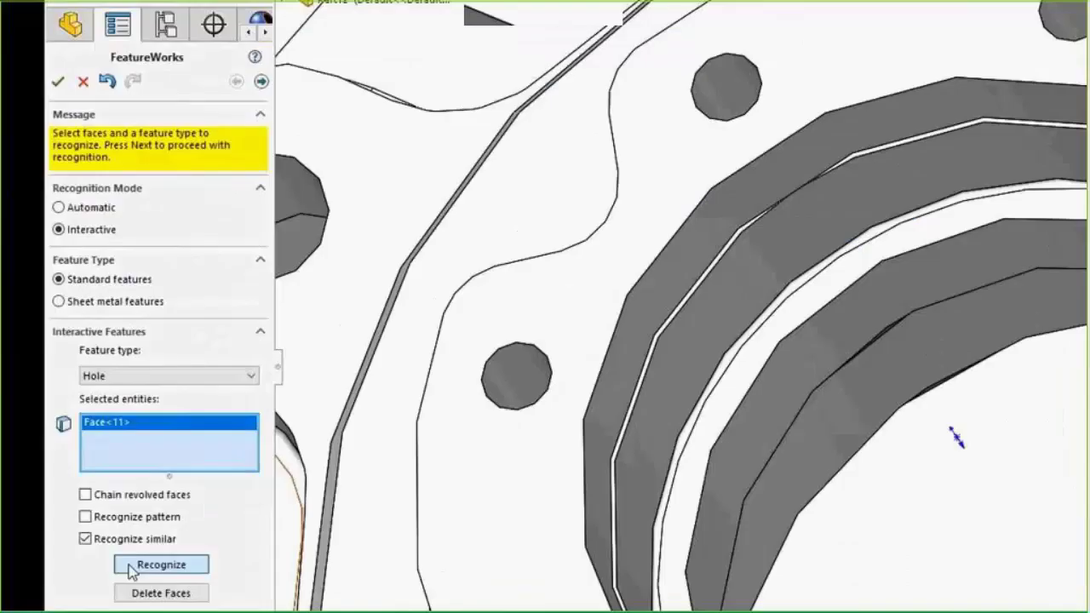
left_click(133, 569)
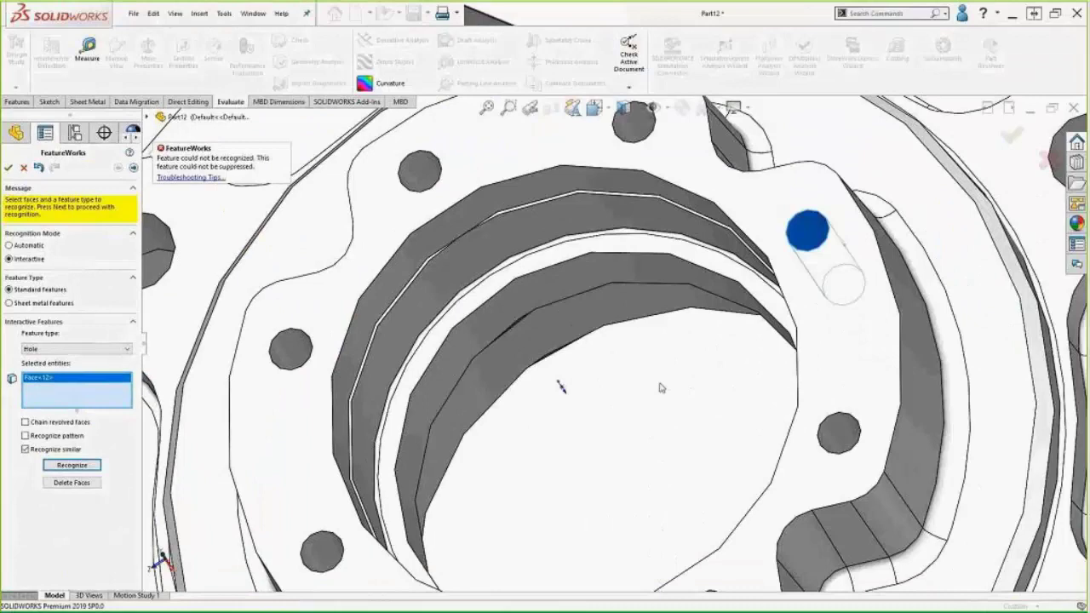
middle_click_drag(660, 388, 643, 441)
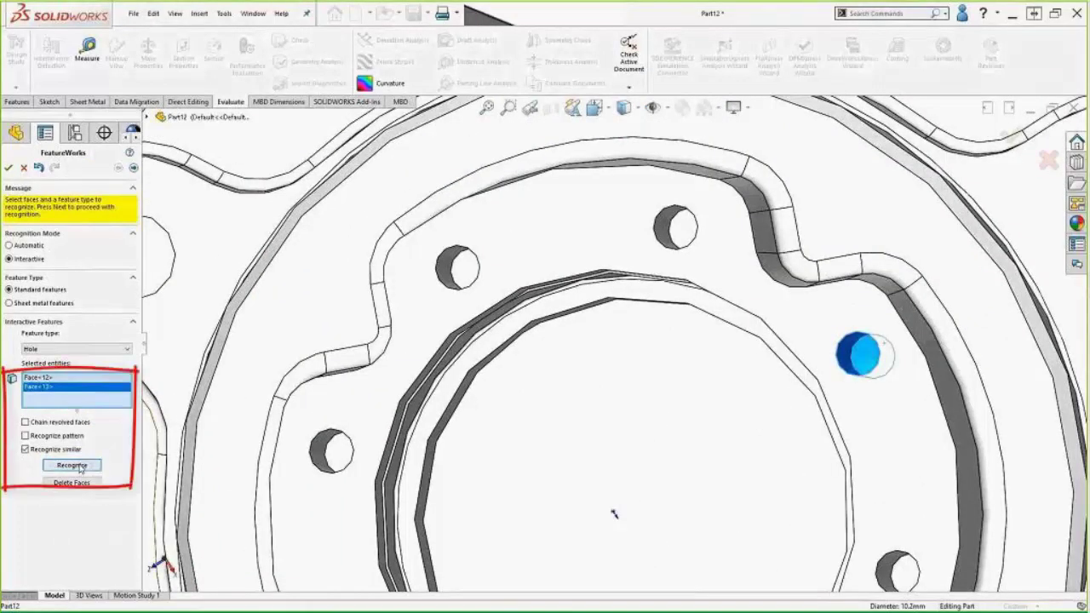
left_click(72, 465)
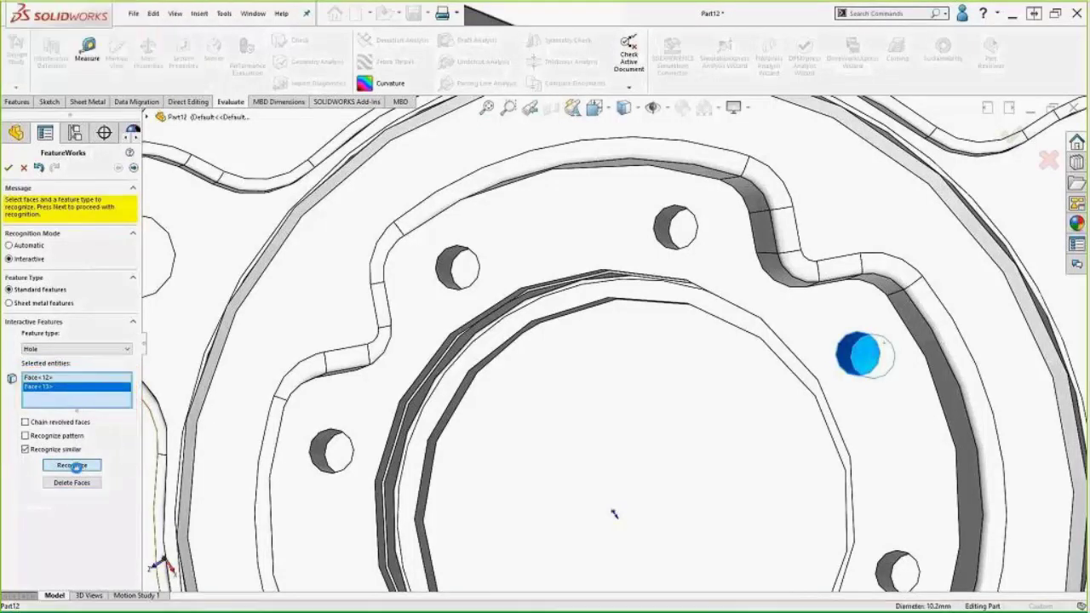
- Run automatic recognition in isometric view on the remaining body for Fillets/Chamfers only, with Revolves excluded
scroll(673, 453, "up", 3)
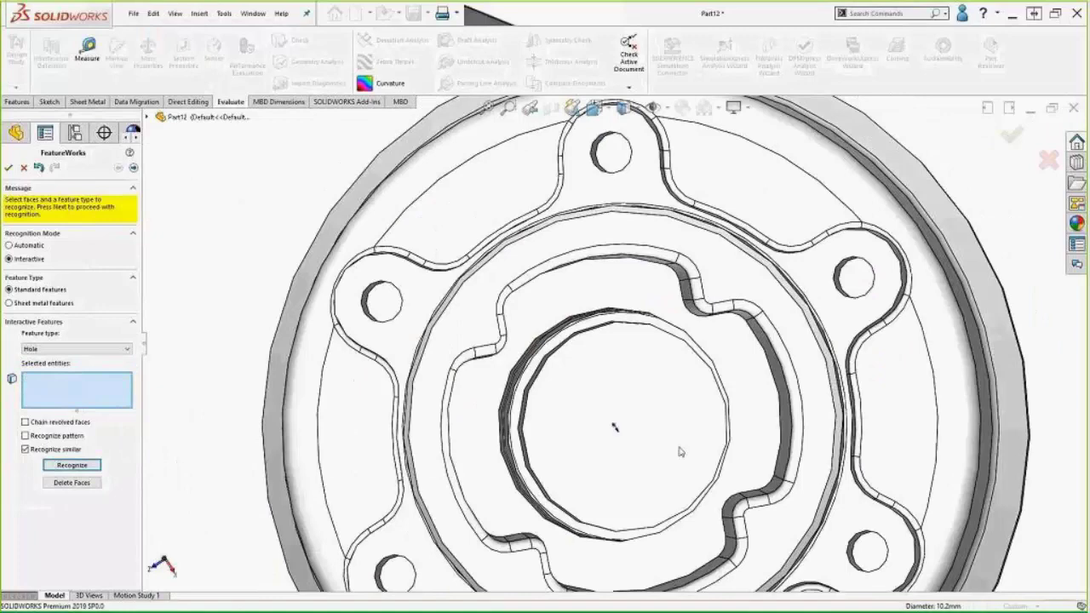
key("f")
key("ctrl+7")
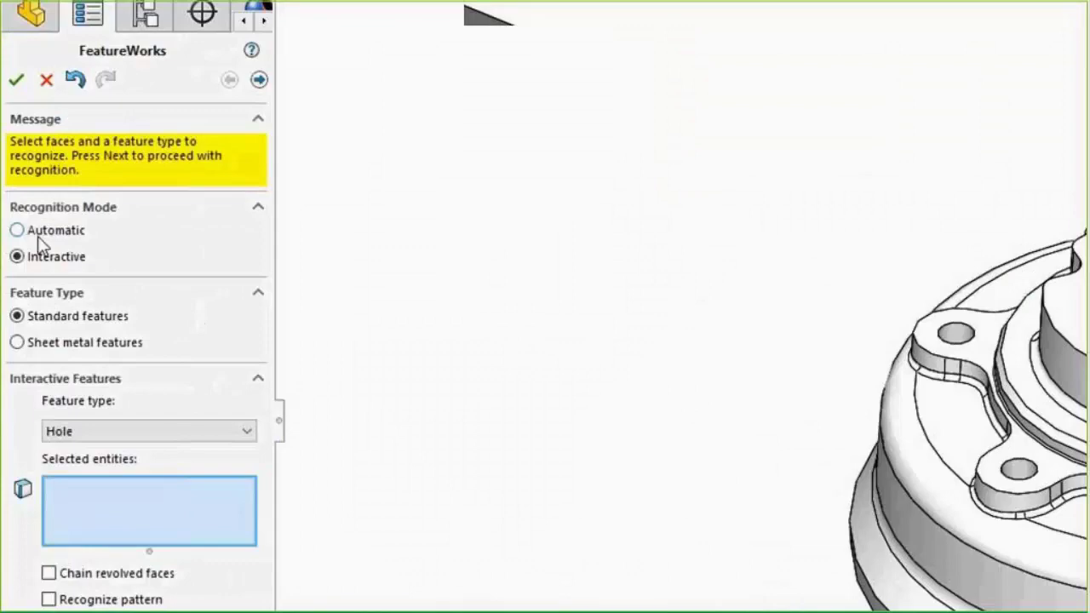
left_click(18, 246)
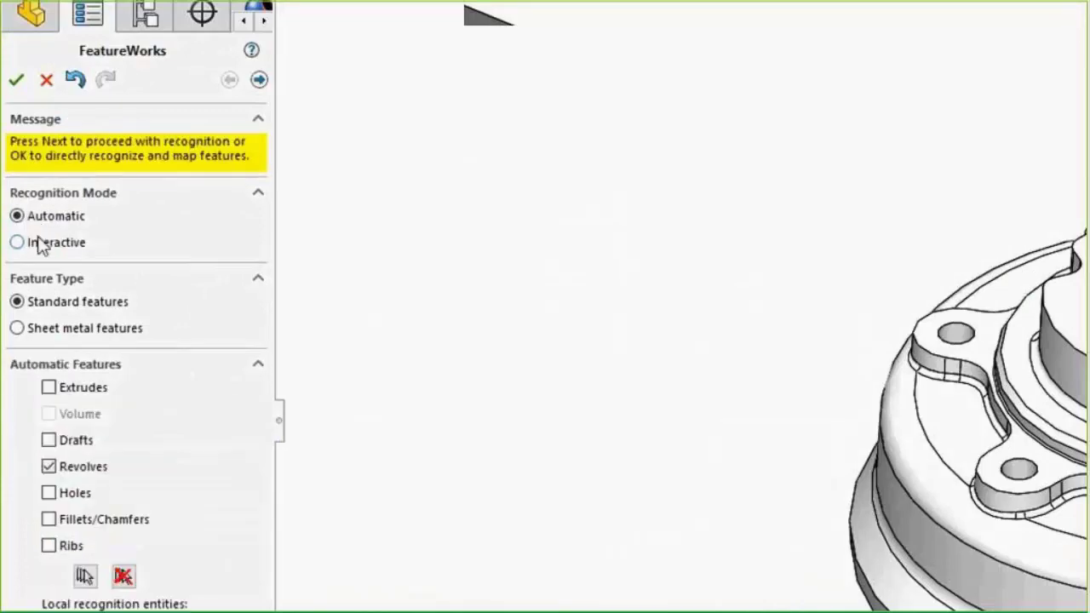
left_click(82, 523)
left_click(90, 470)
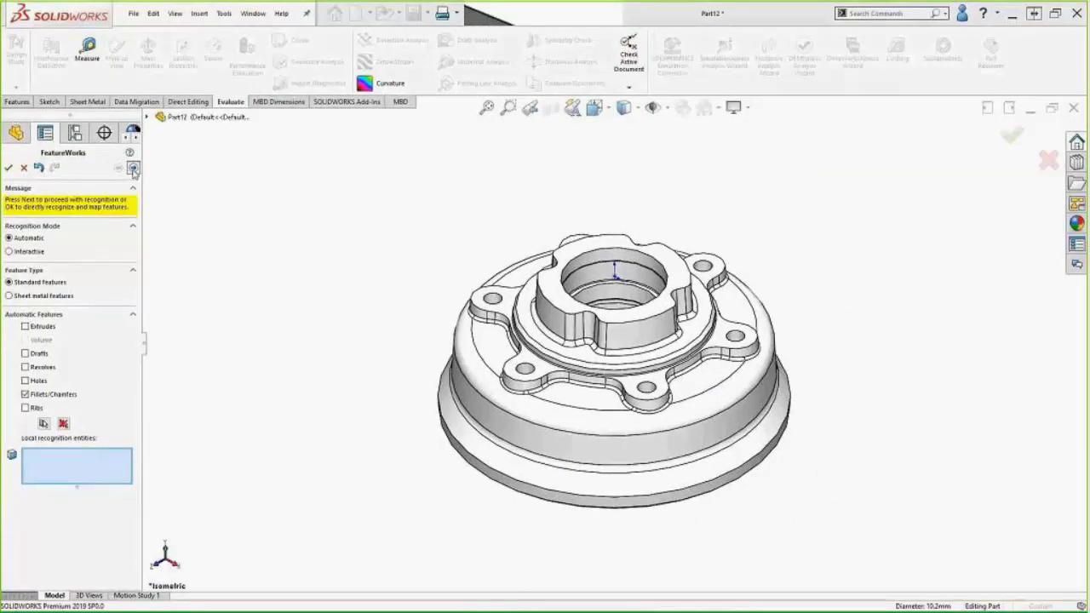
left_click(133, 169)
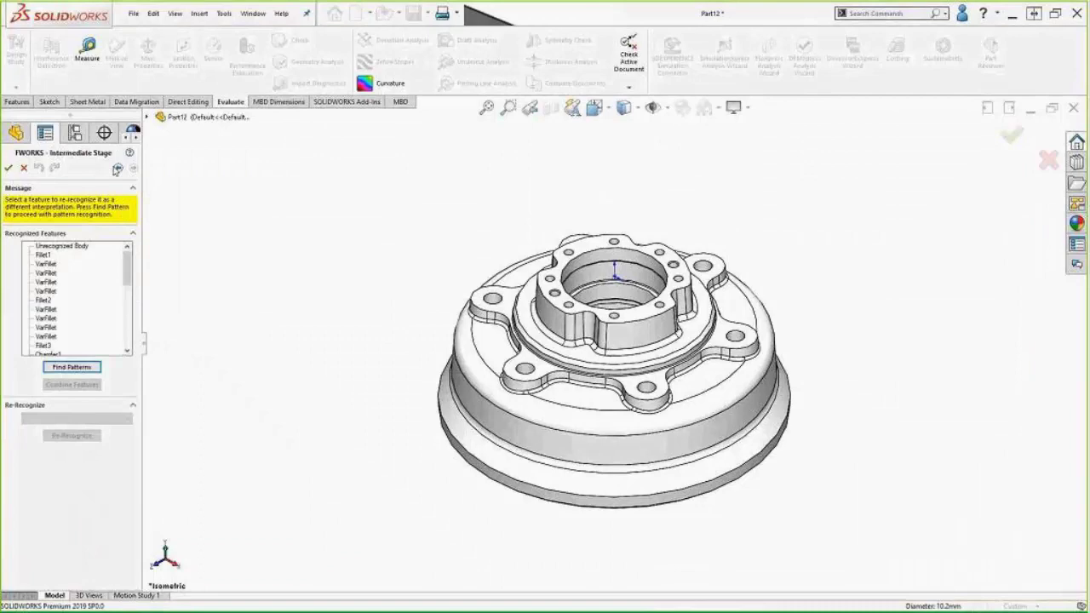
- Inspect the unrecognized body, continue recognition on the remaining imported body, and display it shaded with edges
left_click(108, 212)
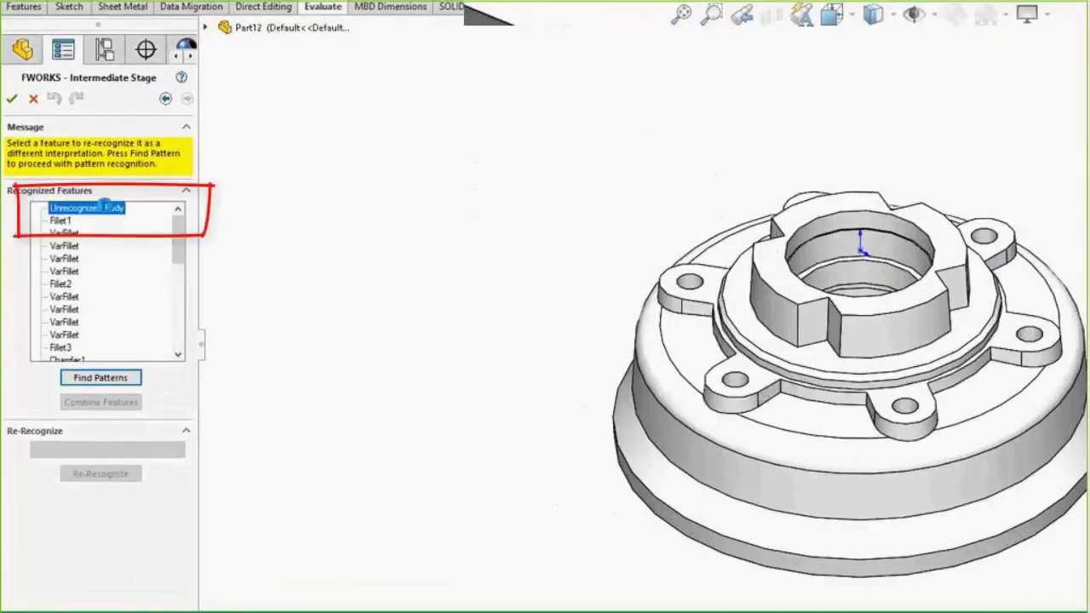
left_click(166, 99)
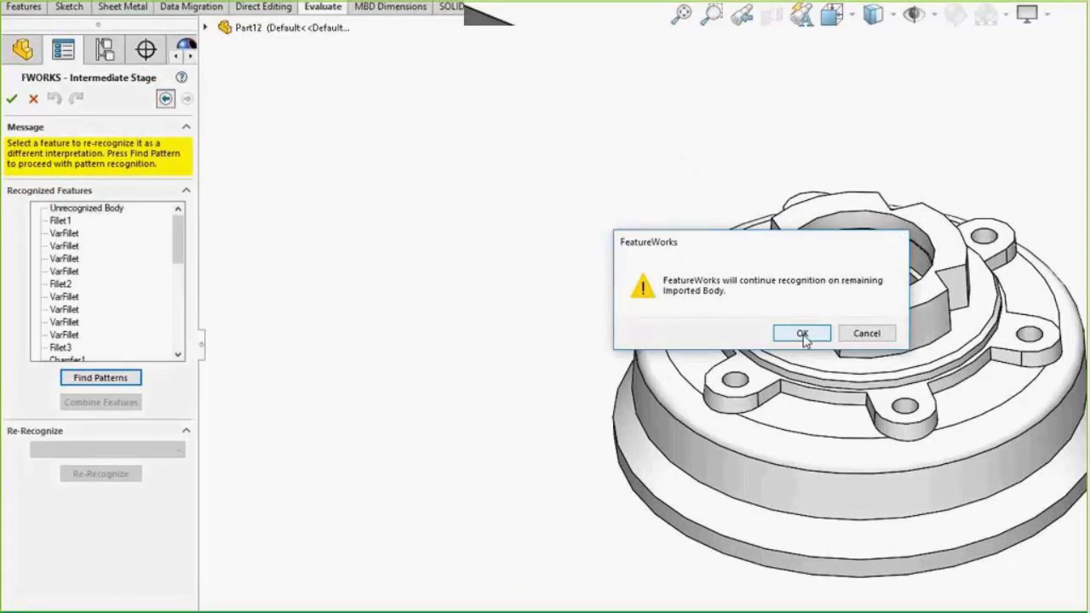
left_click(802, 333)
mouse_move(875, 17)
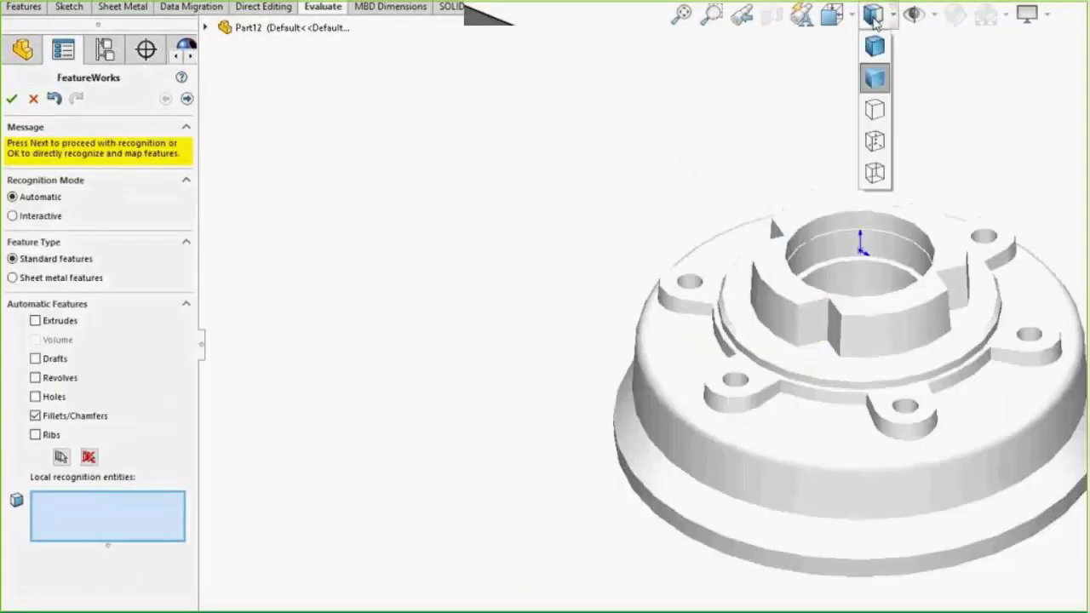
left_click(876, 48)
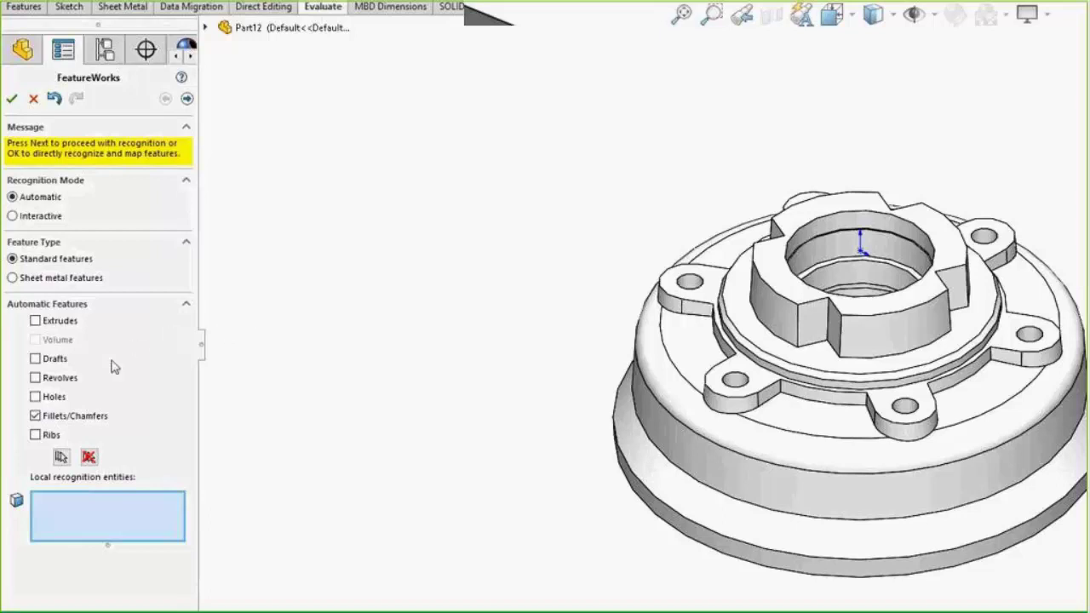
- Interactively recognize the sloped ring face around the hub's flange as a Chamfer
left_click(46, 216)
left_click(79, 353)
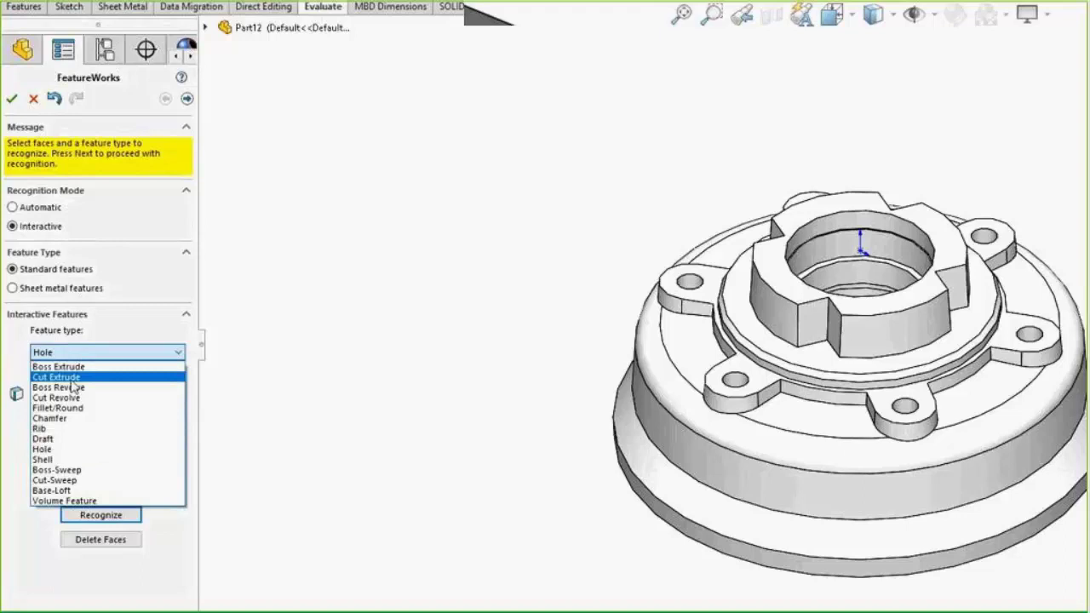
left_click(51, 419)
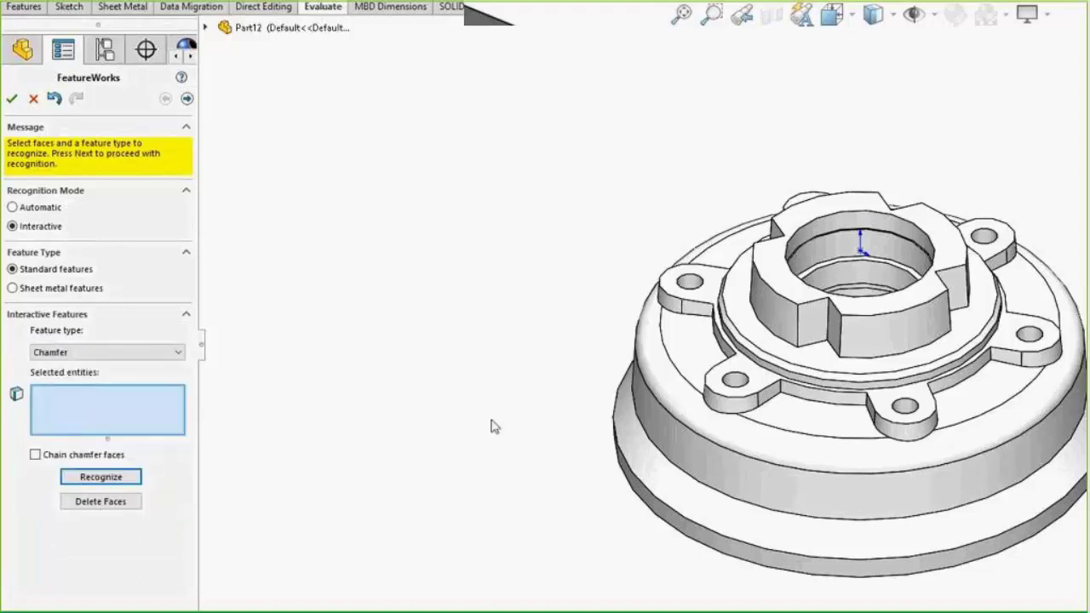
left_click(737, 334)
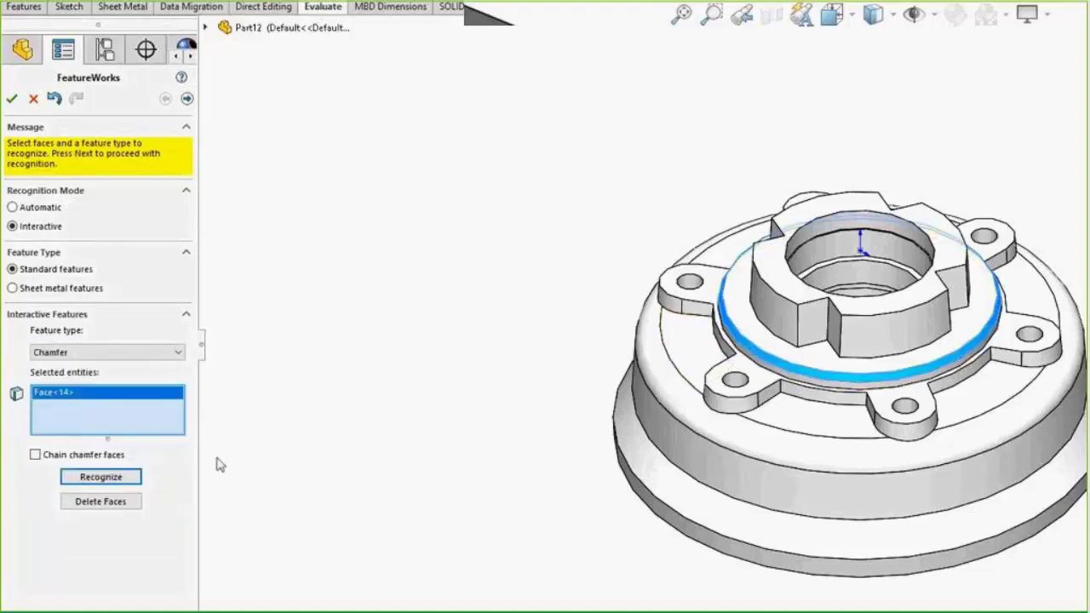
left_click(123, 479)
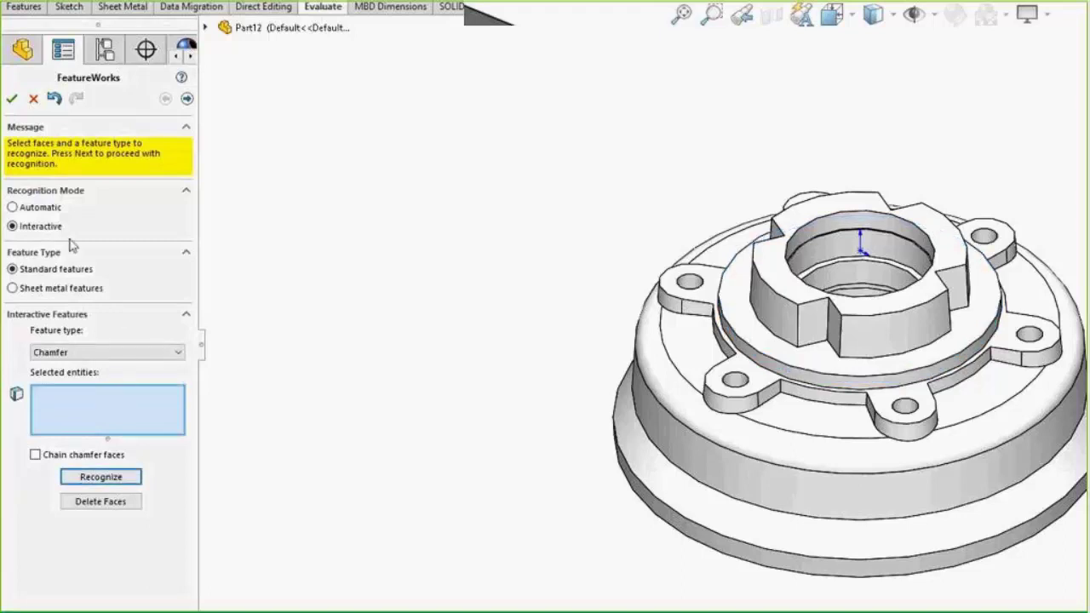
- Run automatic recognition on the remaining body for Extrudes only, with Fillets/Chamfers excluded
left_click(49, 209)
left_click(53, 322)
left_click(53, 414)
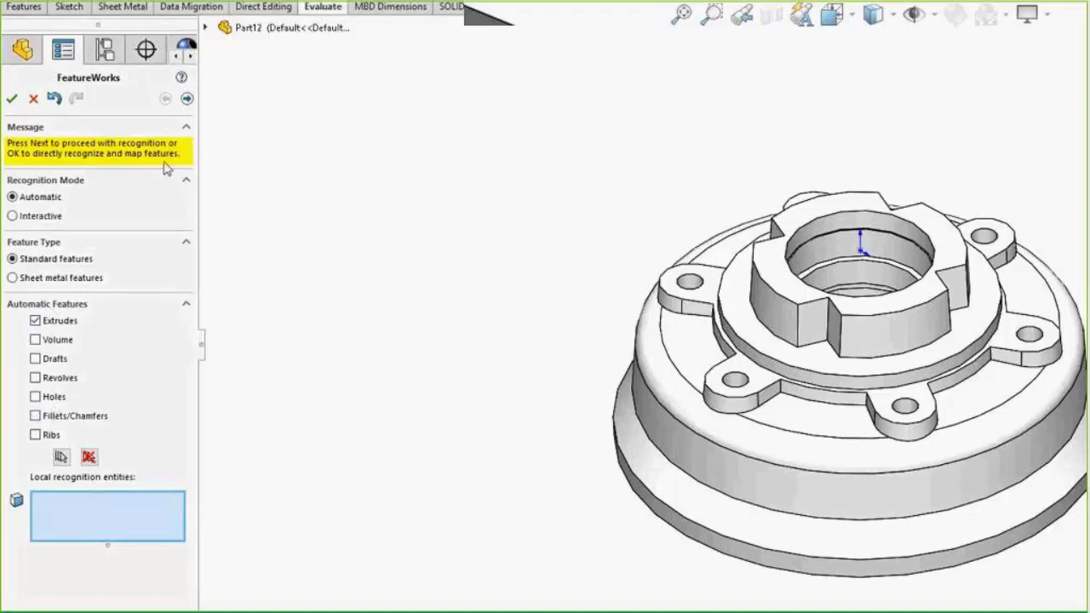
left_click(186, 99)
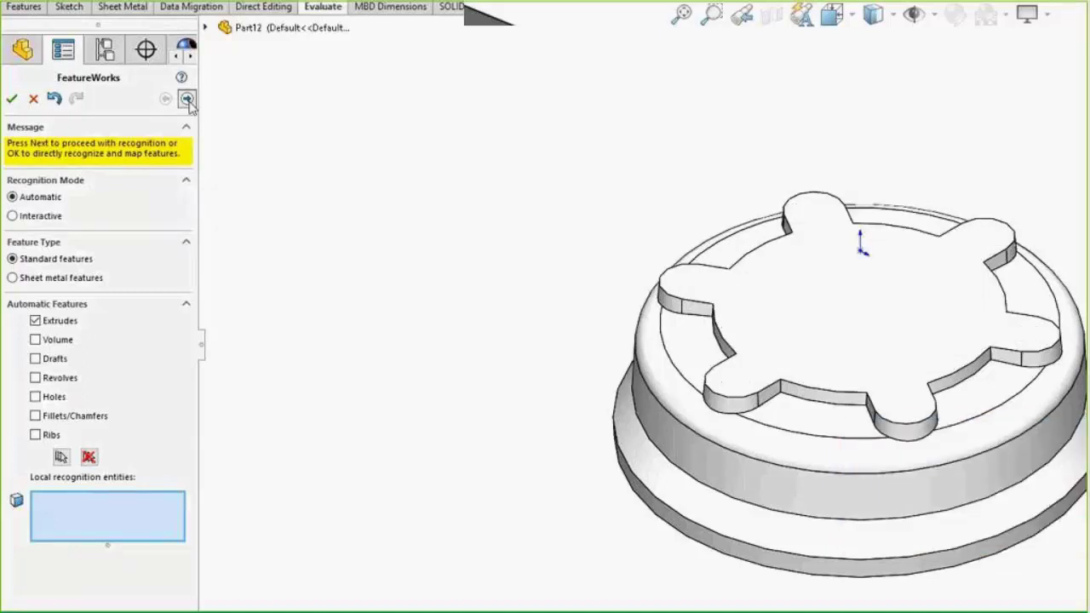
left_click(186, 99)
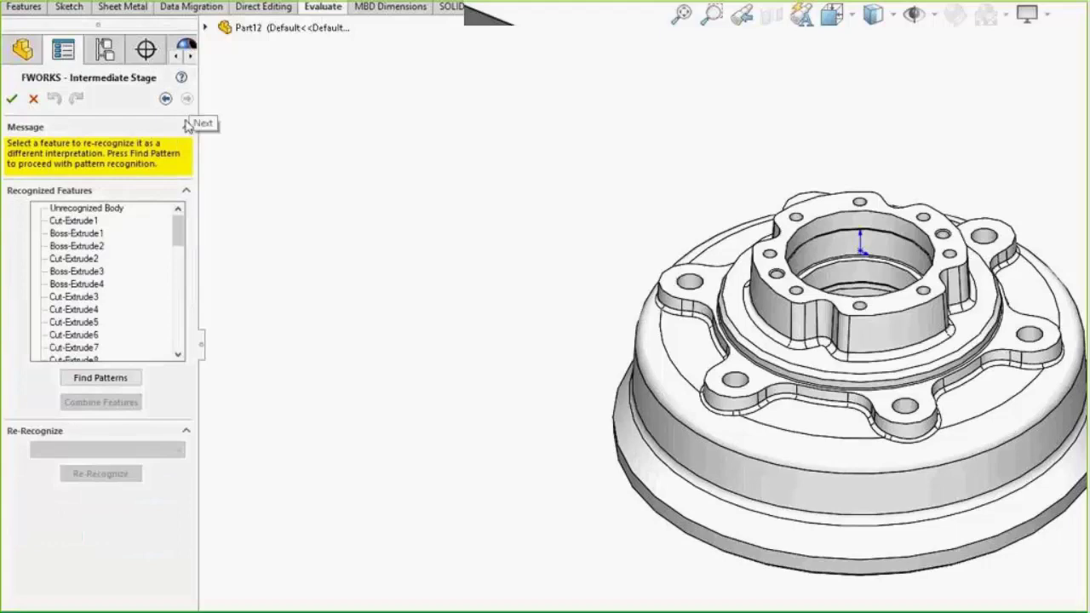
- Inspect the unrecognized body from below, continue recognition on the remaining imported body, and display it shaded with edges
left_click(105, 212)
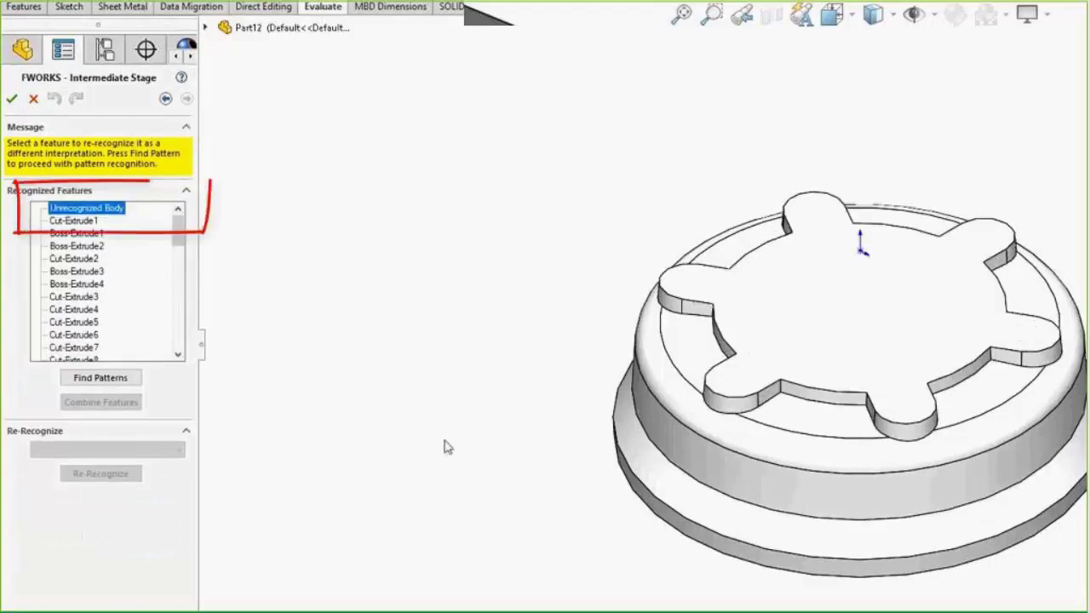
mouse_move(445, 445)
middle_mouse_down()
mouse_move(431, 105)
mouse_move(448, 211)
middle_mouse_up()
left_click(165, 99)
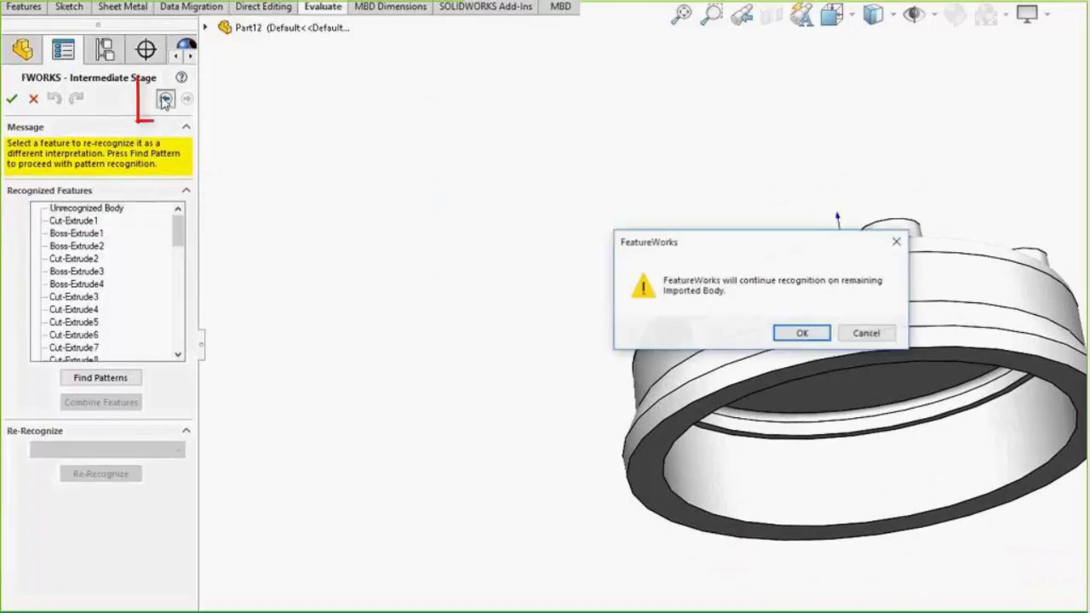
left_click(777, 332)
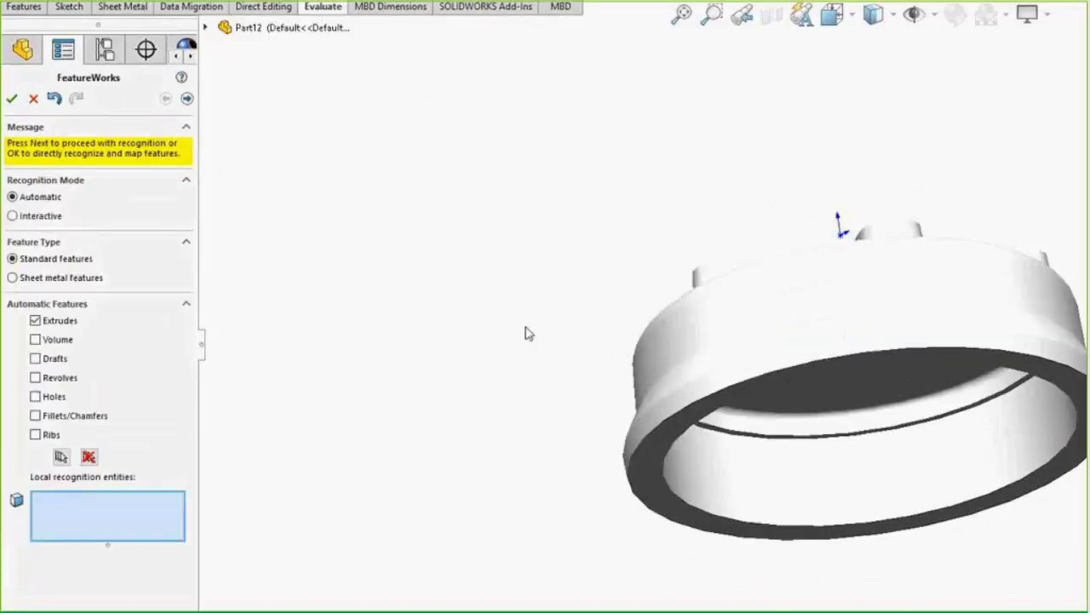
left_click(873, 13)
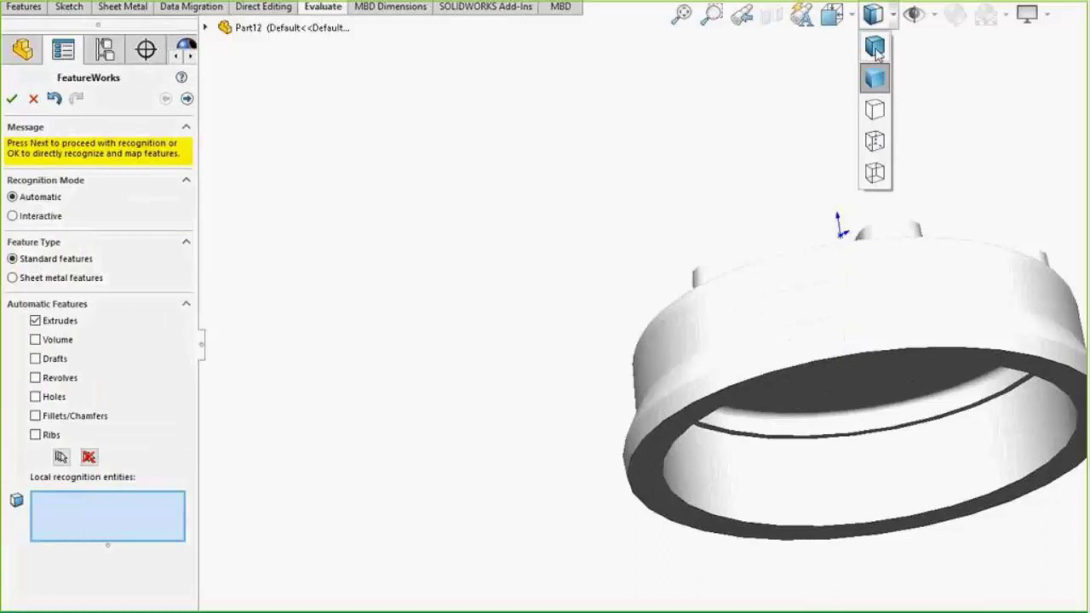
left_click(878, 51)
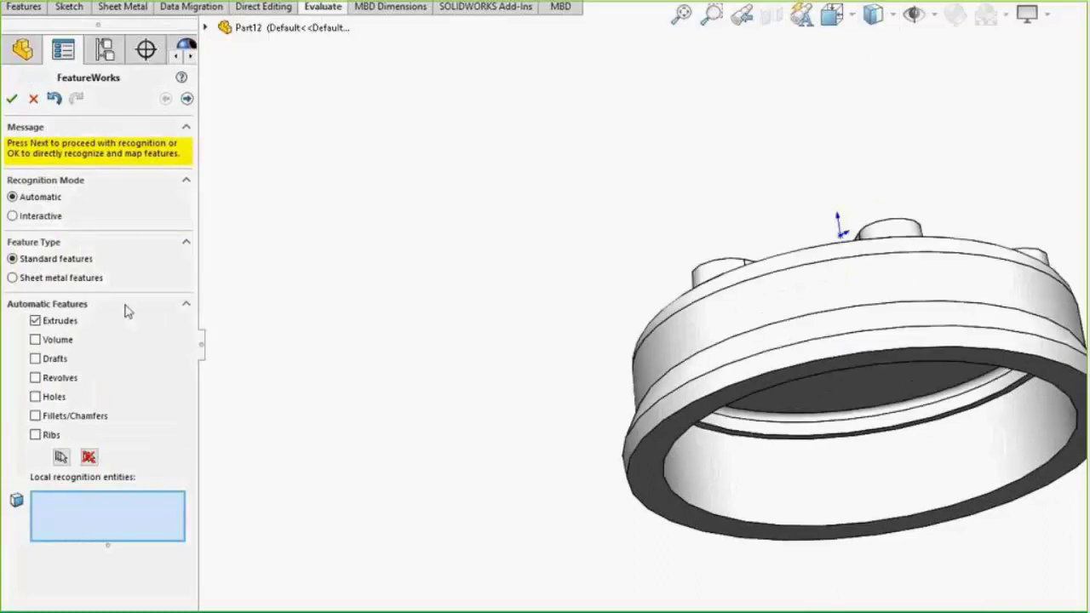
- Run automatic recognition on the remaining body for Revolves only, with Extrudes excluded
left_click(54, 322)
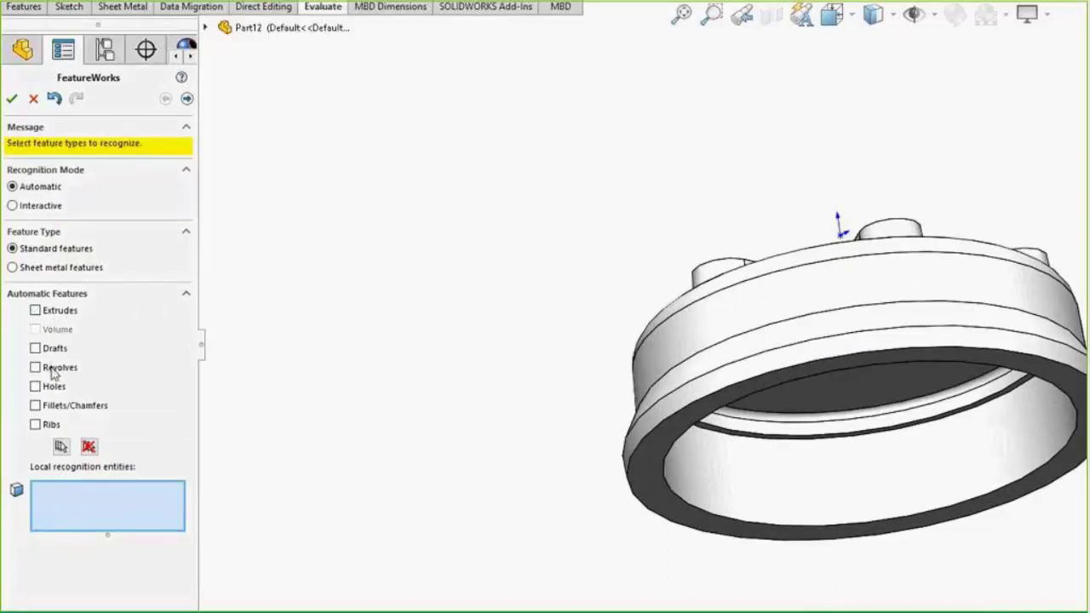
left_click(52, 367)
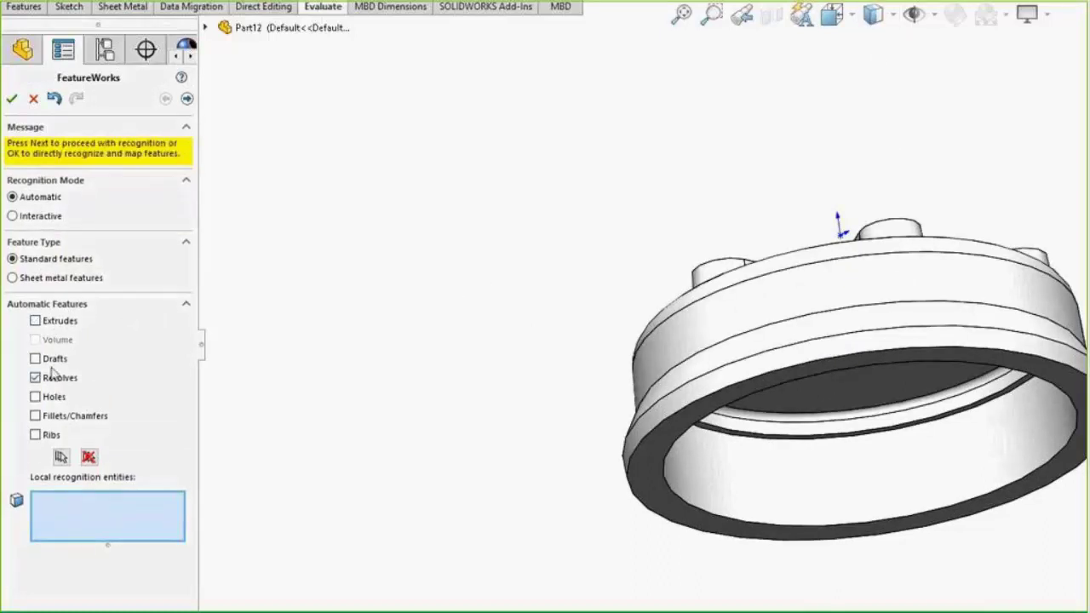
left_click(187, 99)
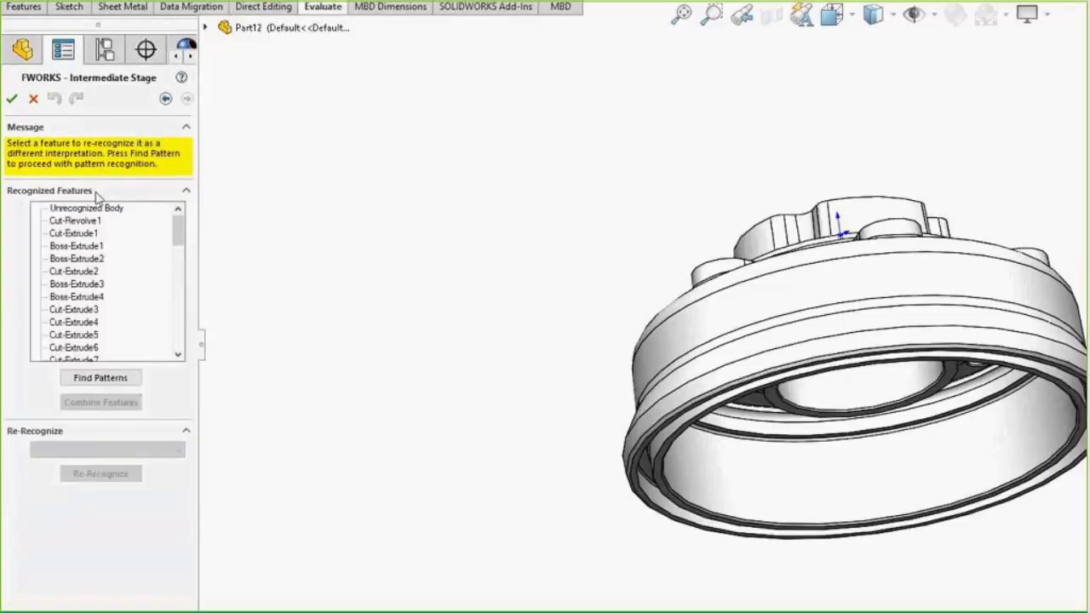
- Inspect the unrecognized body left after the revolved cut, continue recognition on it, and display it shaded with edges
left_click(85, 208)
mouse_move(508, 222)
middle_mouse_down()
mouse_move(474, 273)
mouse_move(470, 352)
mouse_move(489, 357)
mouse_move(472, 158)
middle_mouse_up()
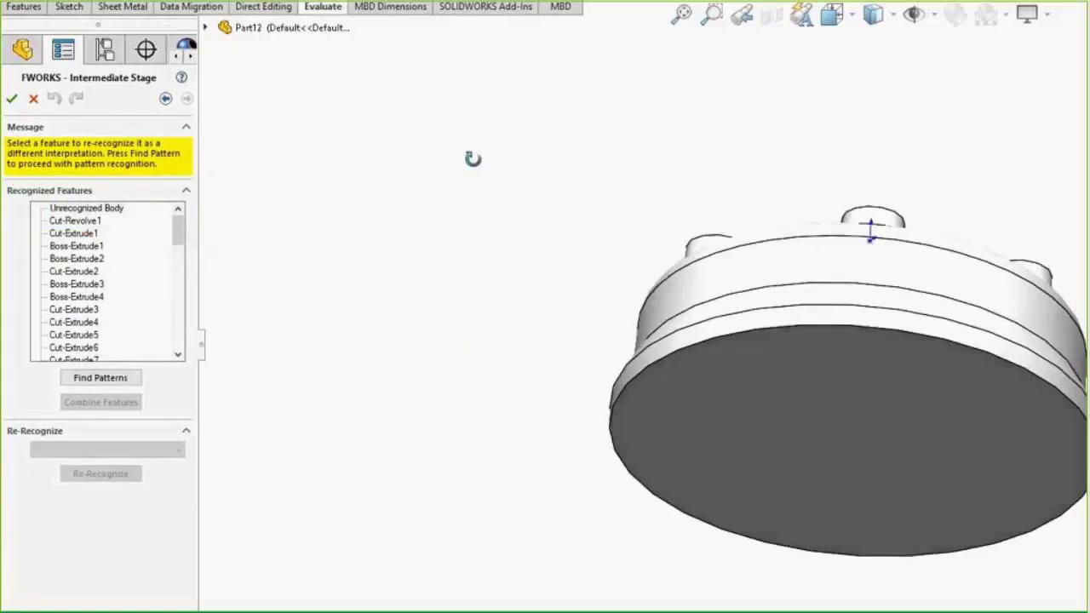
left_click(165, 98)
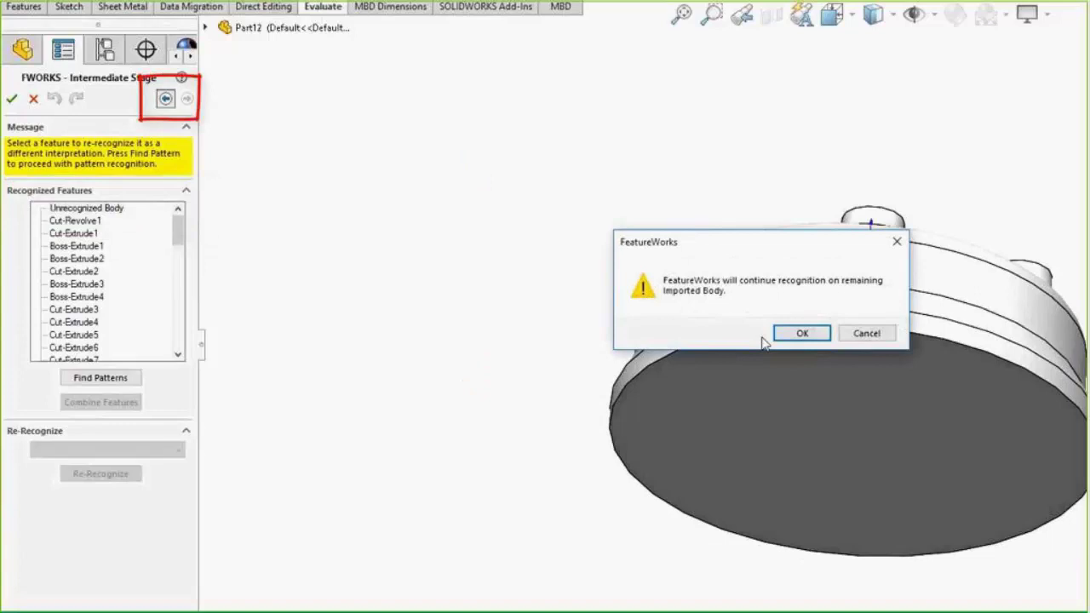
left_click(803, 334)
left_click(873, 14)
left_click(875, 45)
middle_click_drag(549, 145, 554, 382)
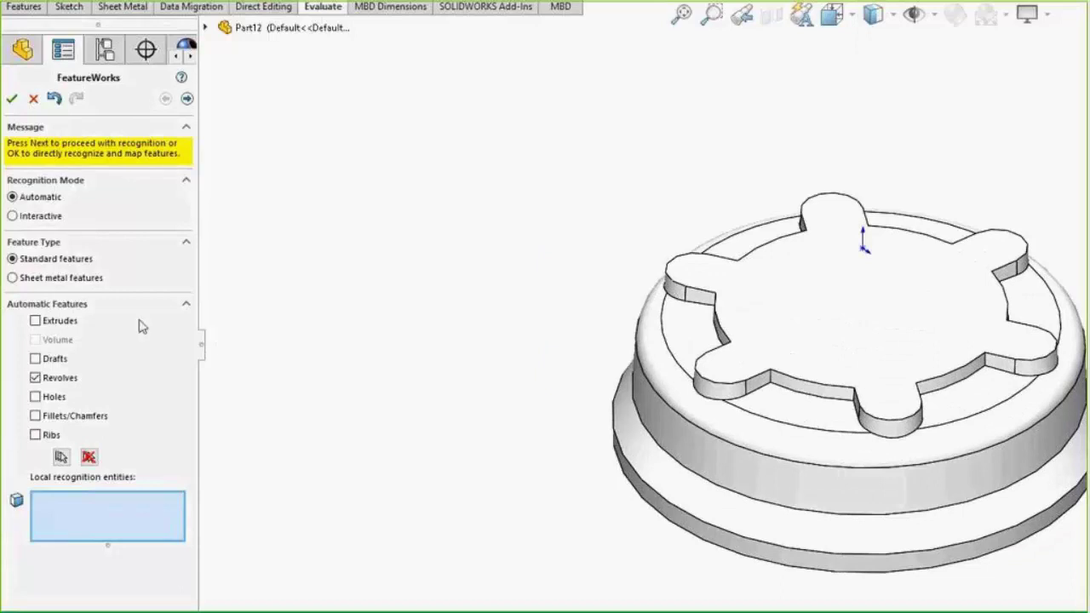
- Run automatic recognition on the remaining body for Extrudes and Volume, with Revolves excluded
left_click(72, 321)
left_click(60, 342)
left_click(57, 379)
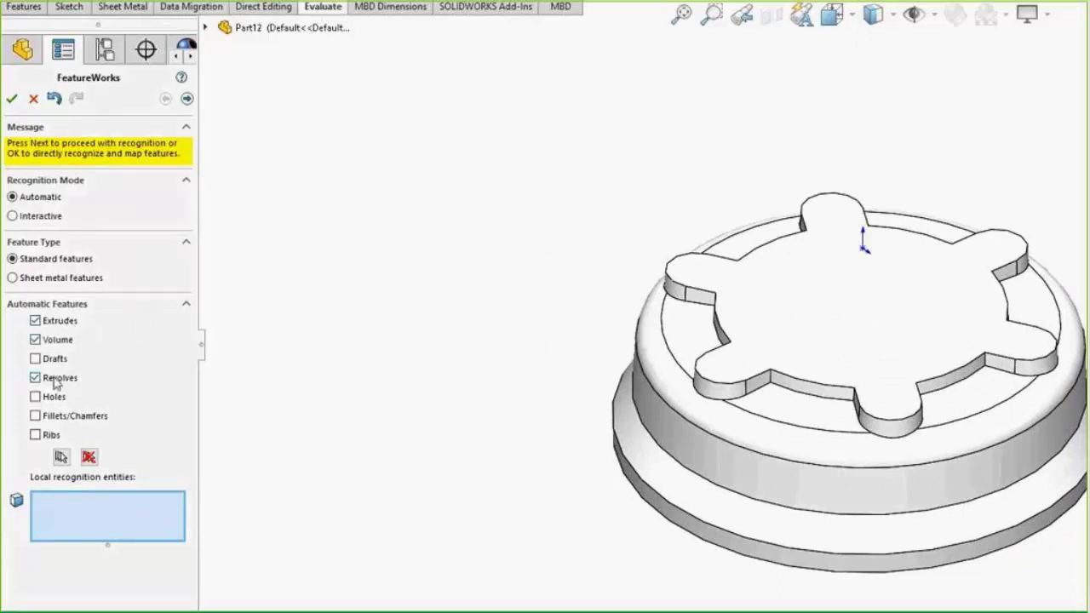
left_click(186, 99)
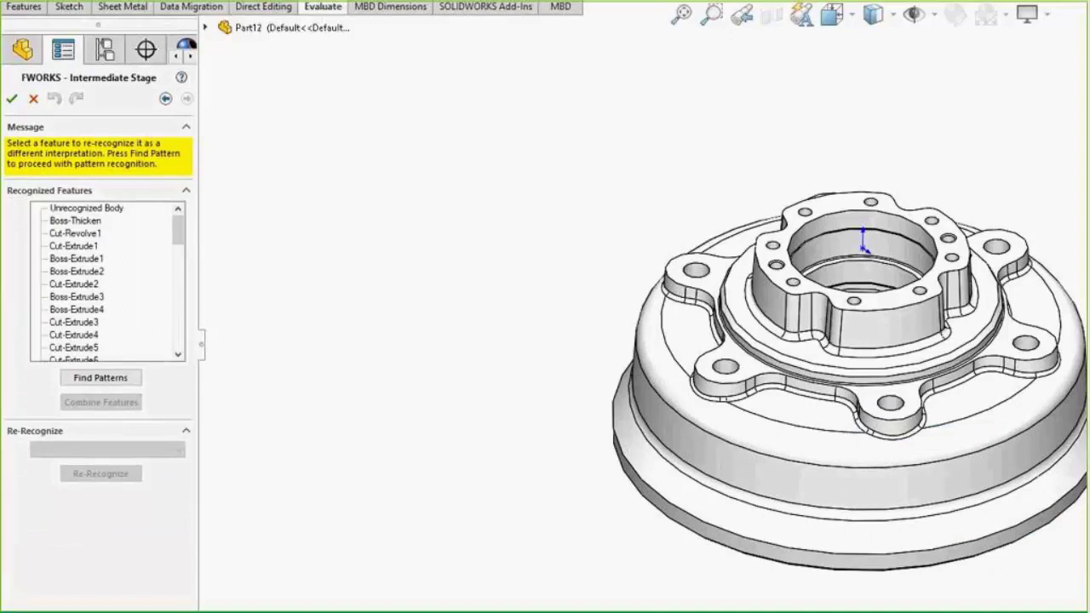
- Inspect the unrecognized drum body without the lugs, continue recognition on it, and display it shaded with edges
left_click(86, 208)
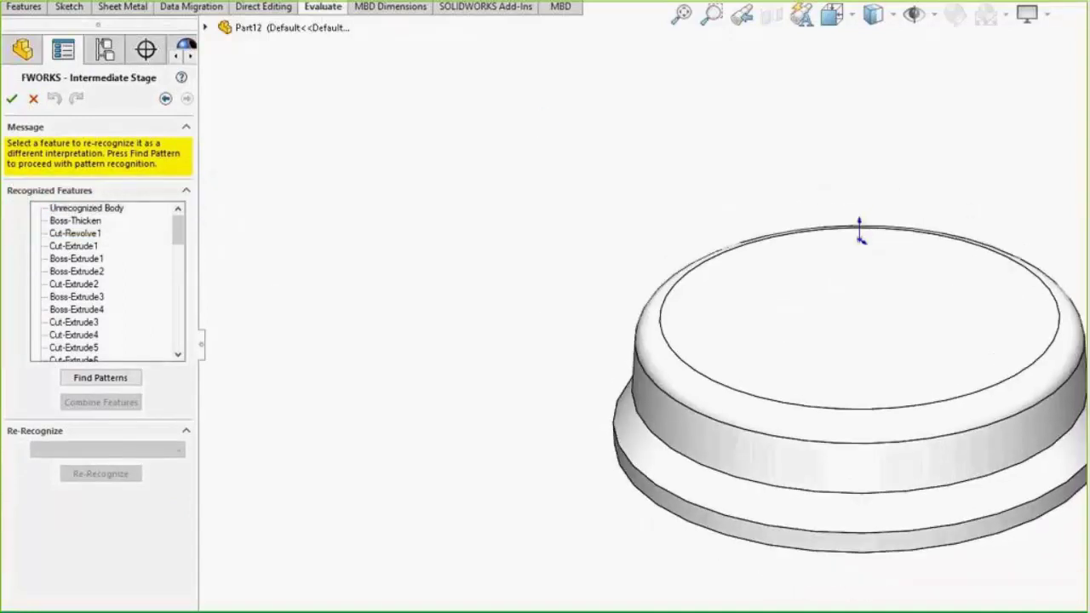
left_click(167, 99)
left_click(791, 339)
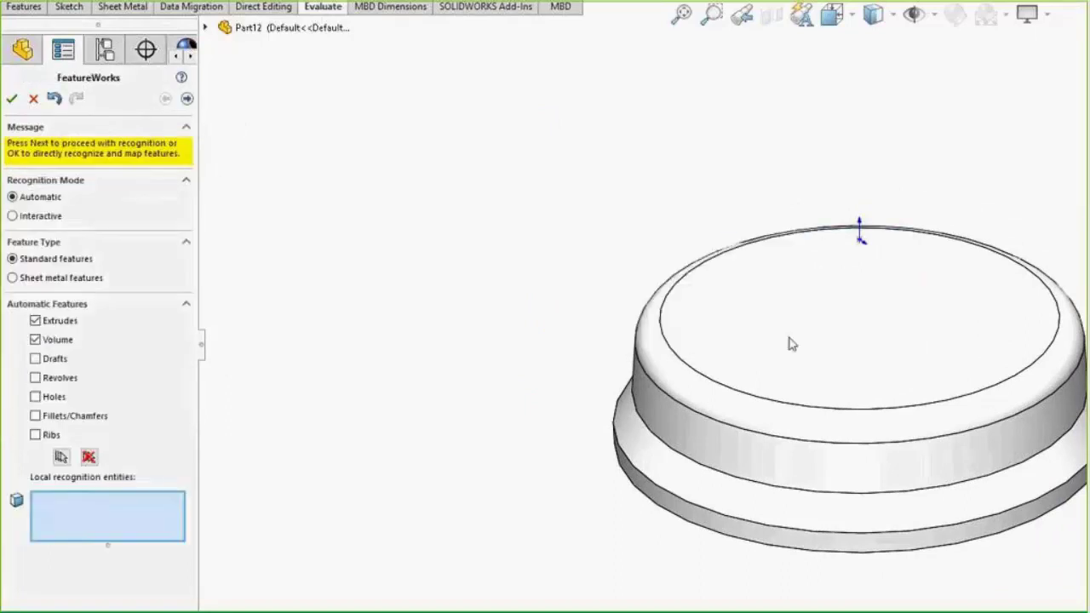
left_click(875, 15)
left_click(875, 46)
- Exclude Extrudes and run automatic recognition for Revolves on the remaining base drum body
left_click(62, 322)
left_click(63, 368)
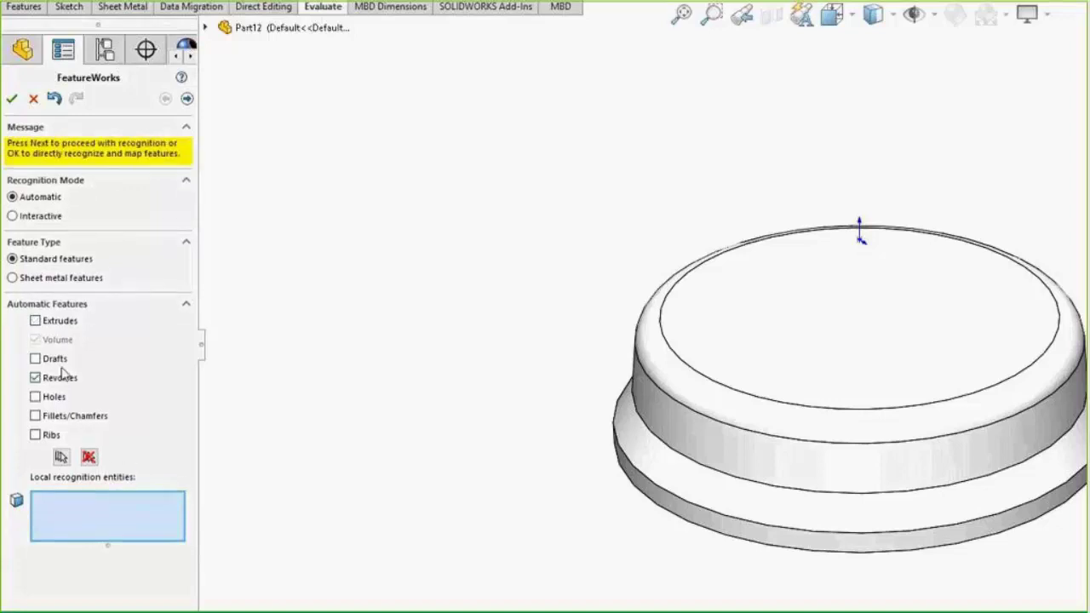
left_click(187, 99)
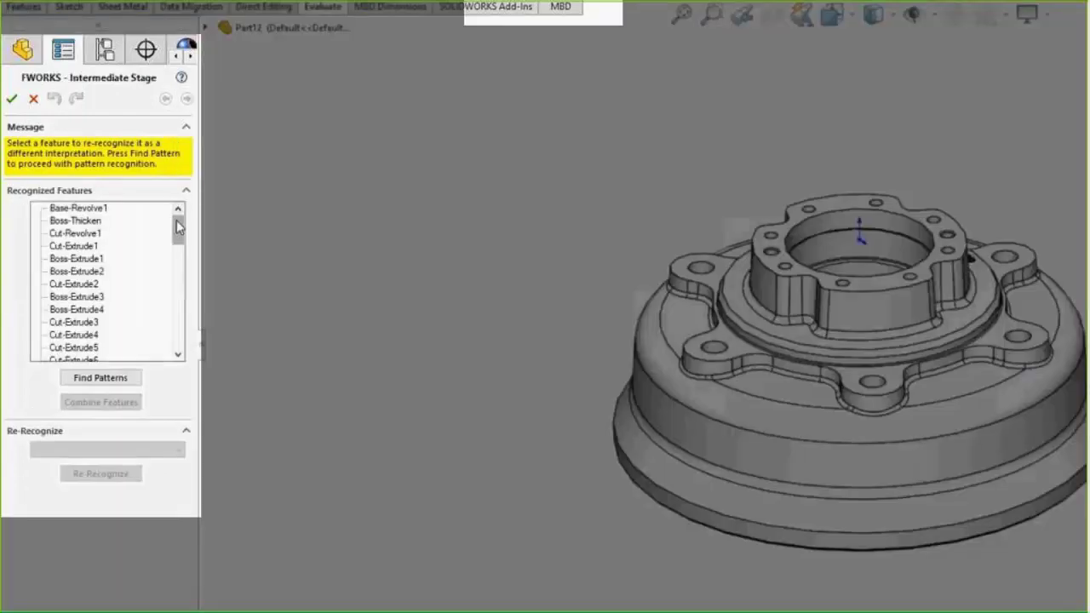
- Review the recognized features, find Circular patterns among them automatically, and accept the result to map all features into the part
scroll(177, 249, "down", 3)
left_click_drag(178, 248, 177, 332)
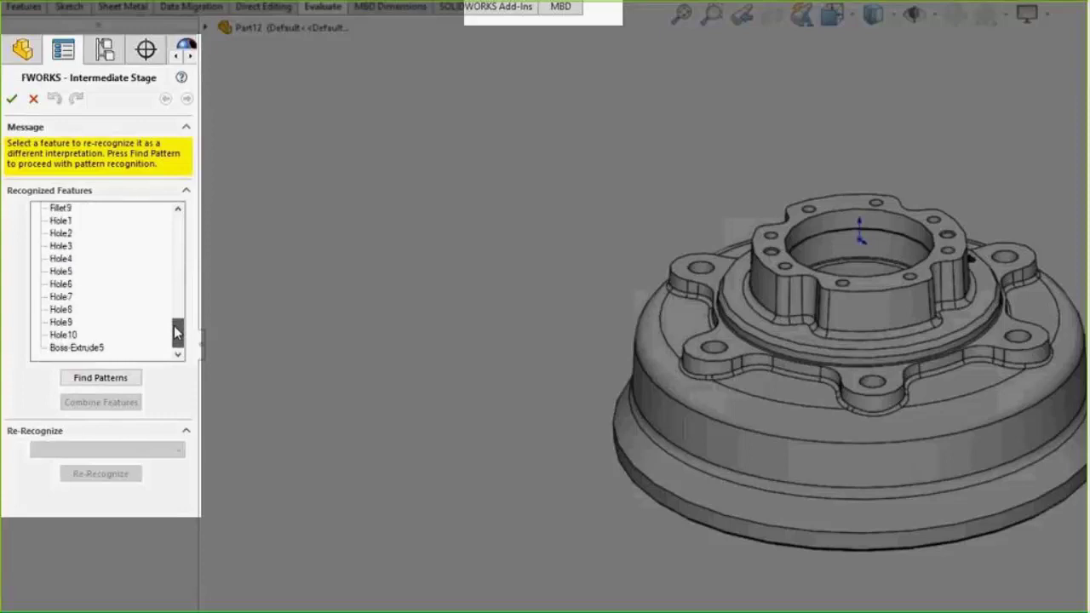
left_click(100, 378)
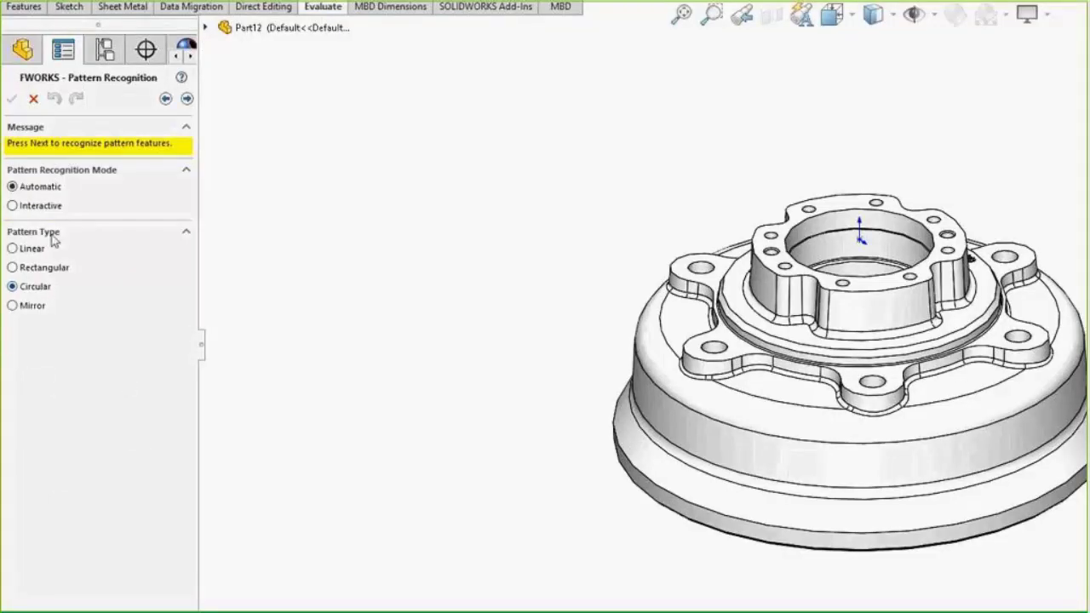
left_click(187, 99)
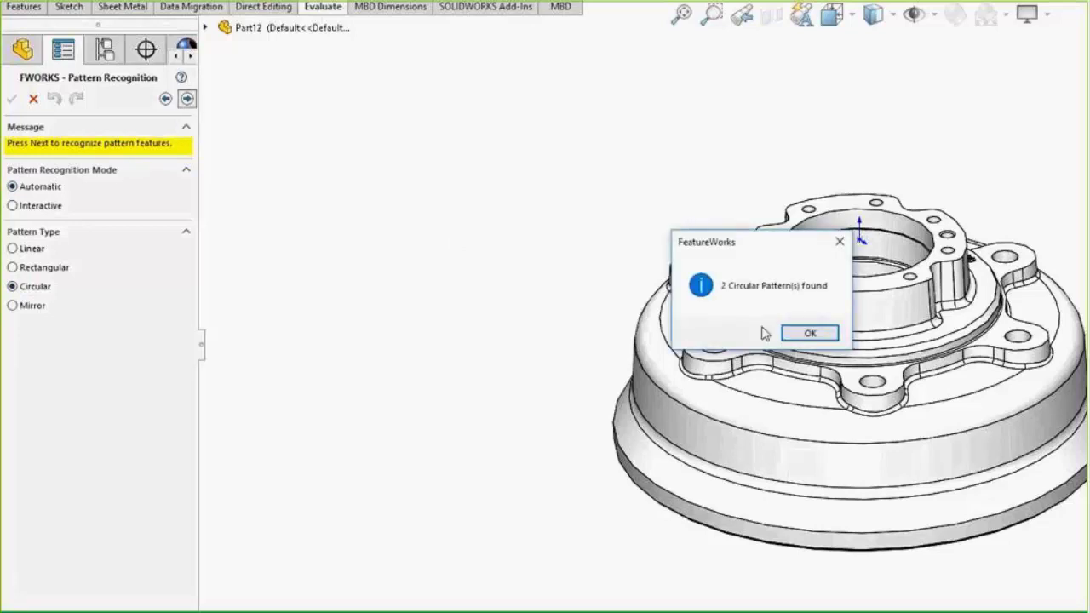
left_click(790, 334)
left_click_drag(178, 218, 182, 331)
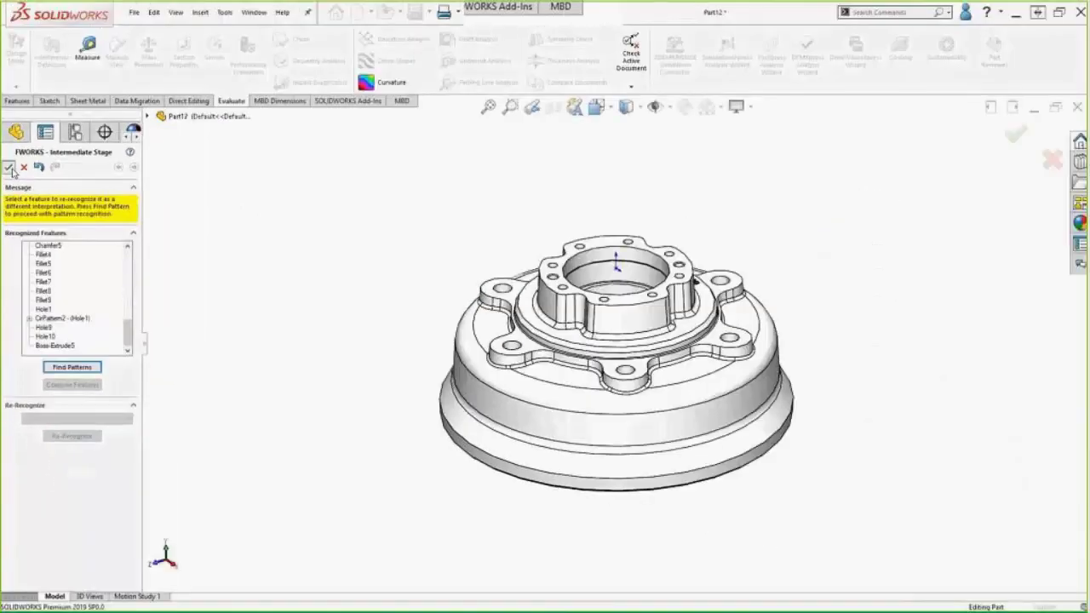
left_click(8, 168)
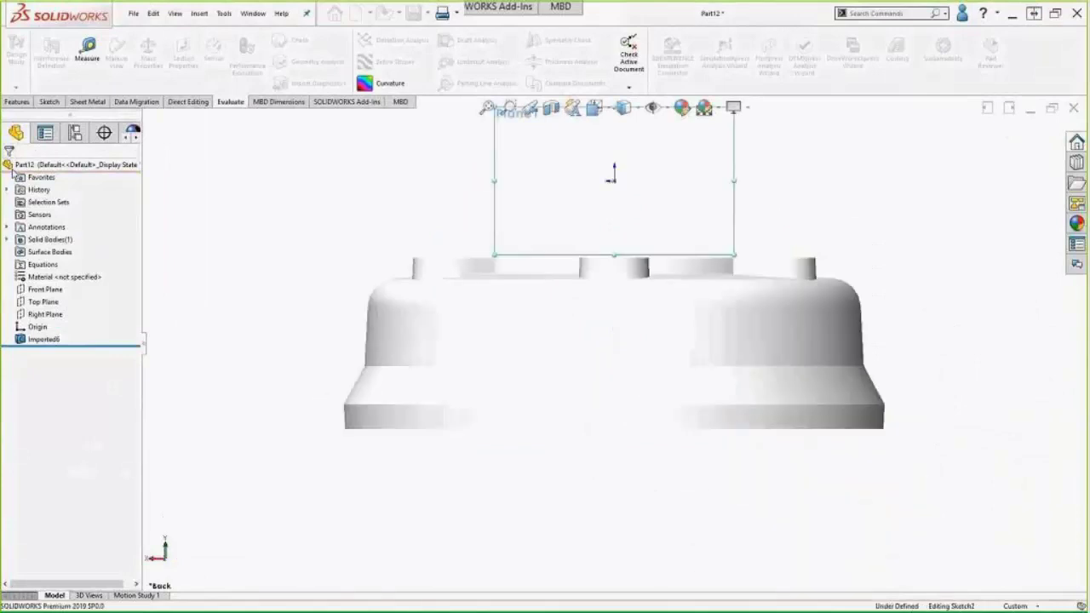
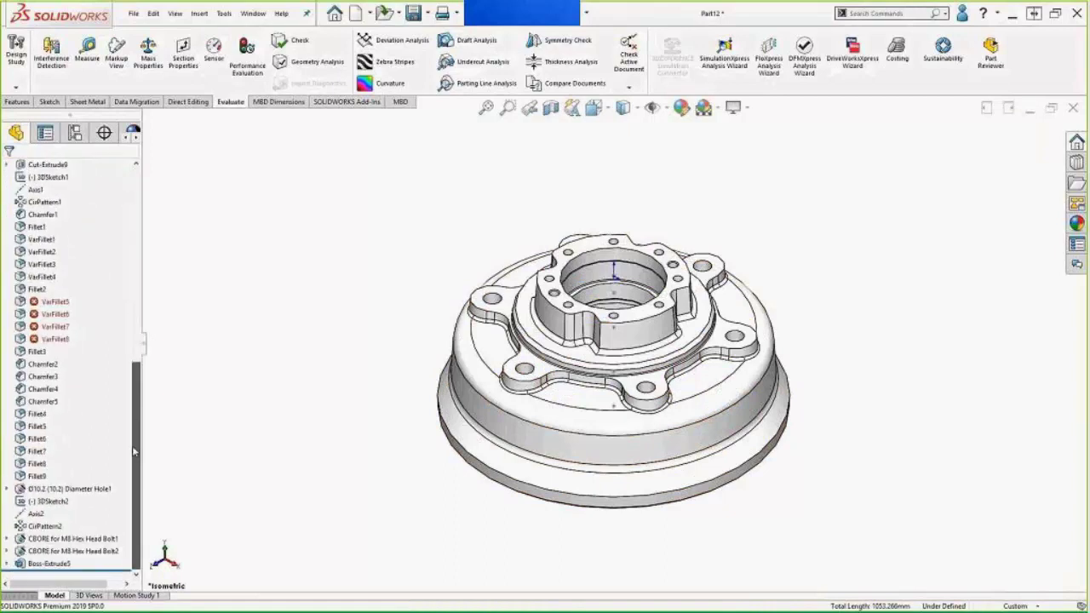
- Continue the rebuild ignoring the VarFillet5 error and dismiss the list of rebuild errors
mouse_move(43, 306)
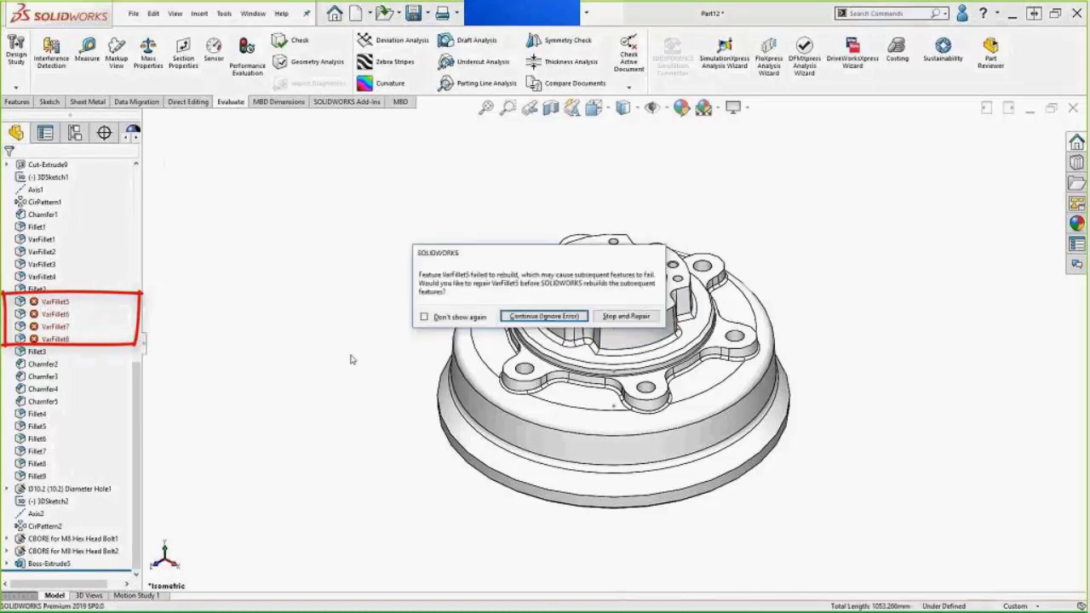
left_click(506, 316)
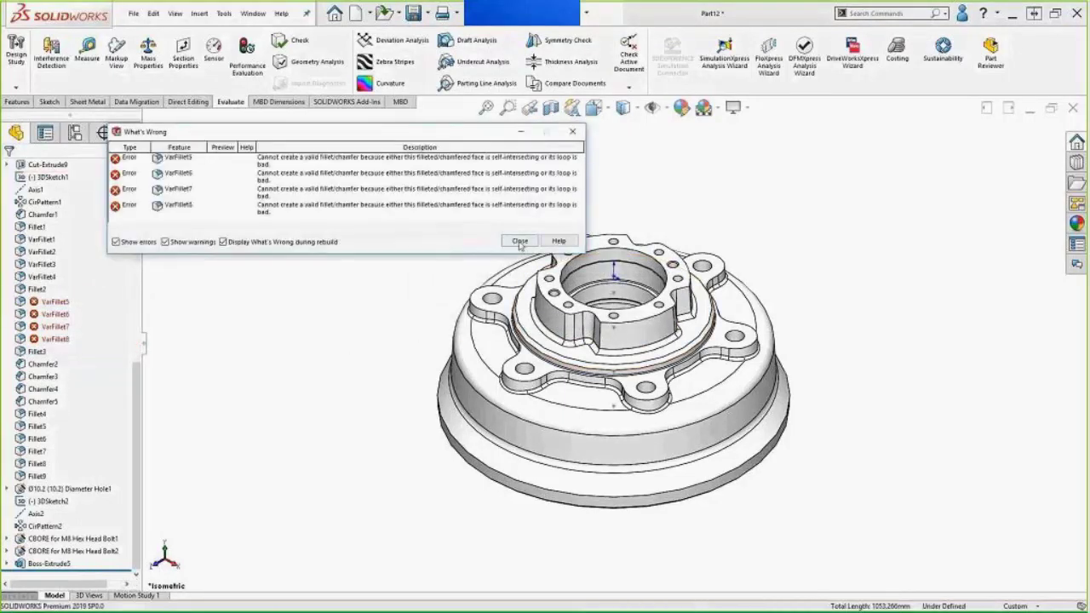
left_click(520, 242)
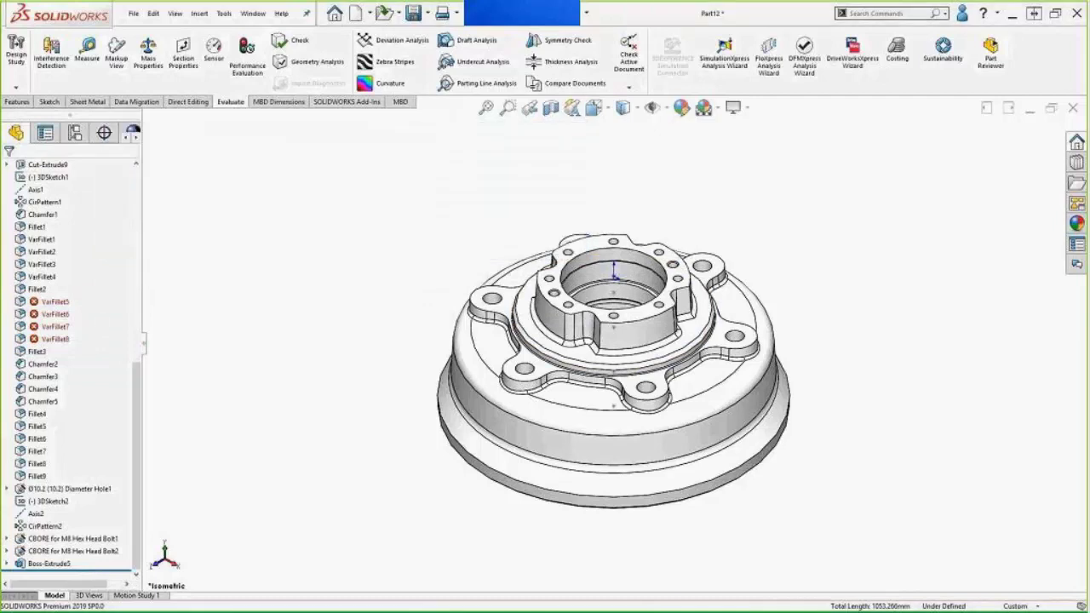
- Open the failed VarFillet5 to examine which hub edge it fillets, and leave it without changes
left_click(53, 303)
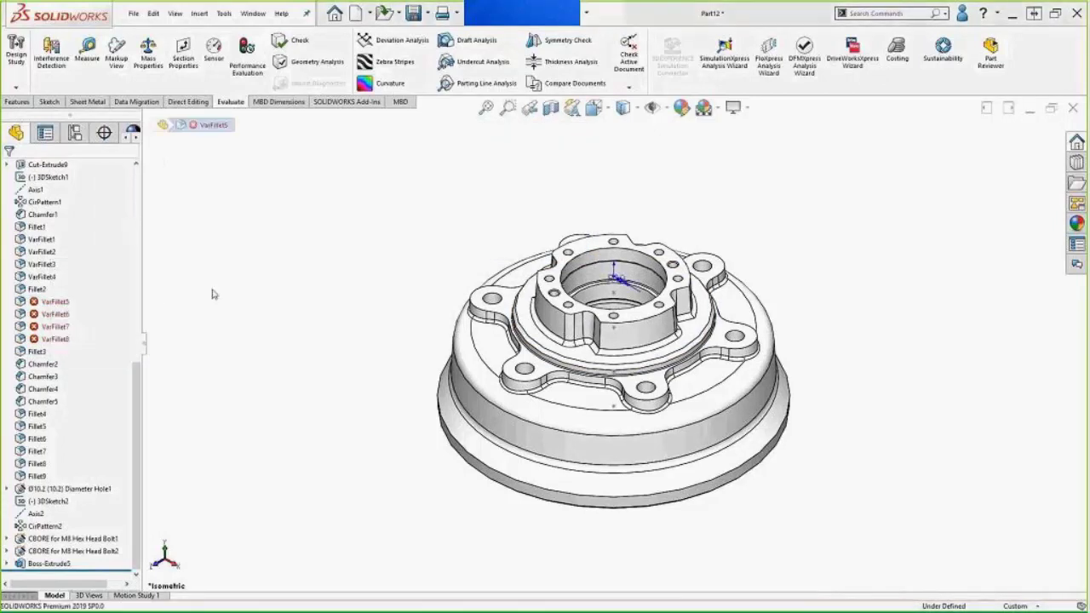
left_click(180, 125)
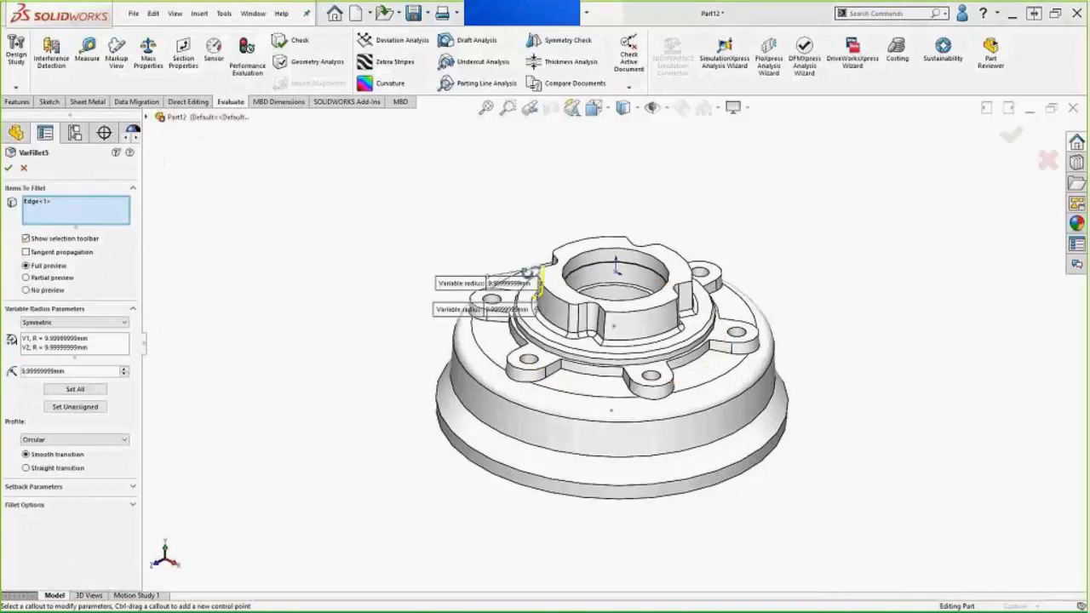
middle_click_drag(609, 367, 626, 418)
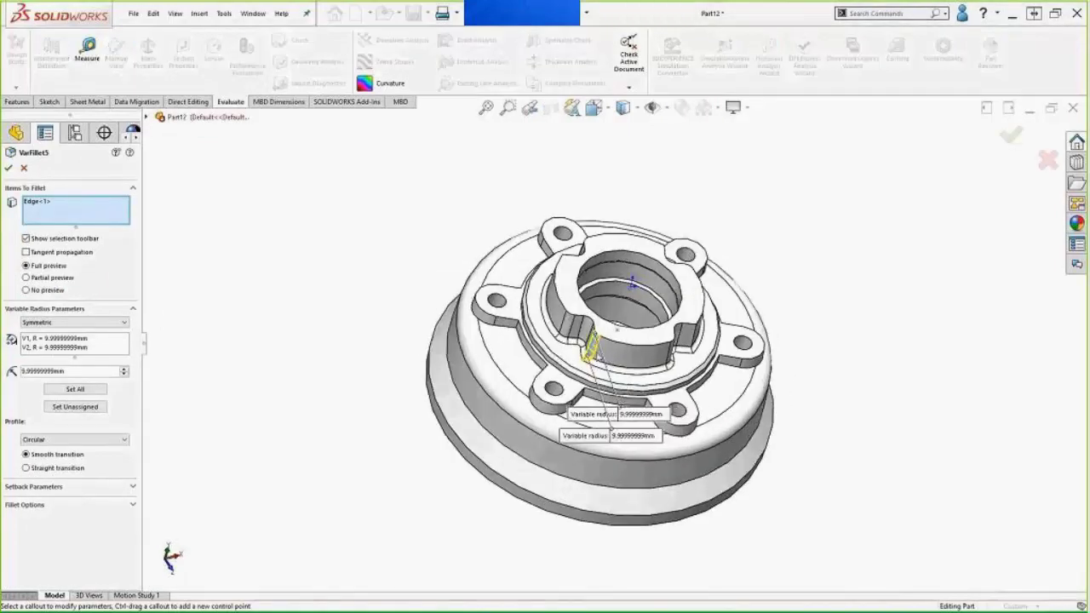
scroll(571, 303, "down", 10)
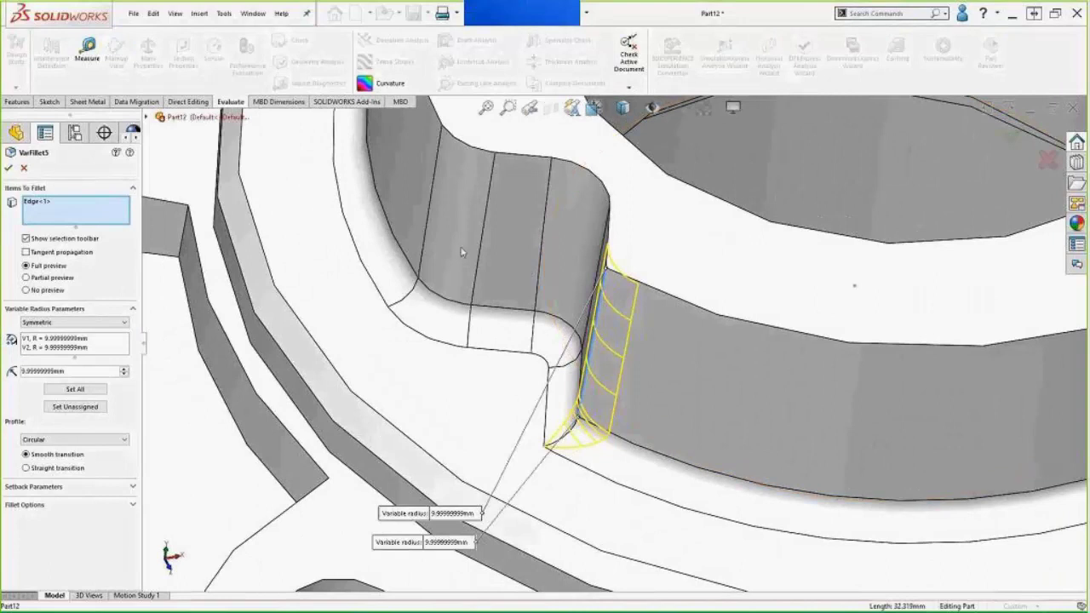
left_click(23, 167)
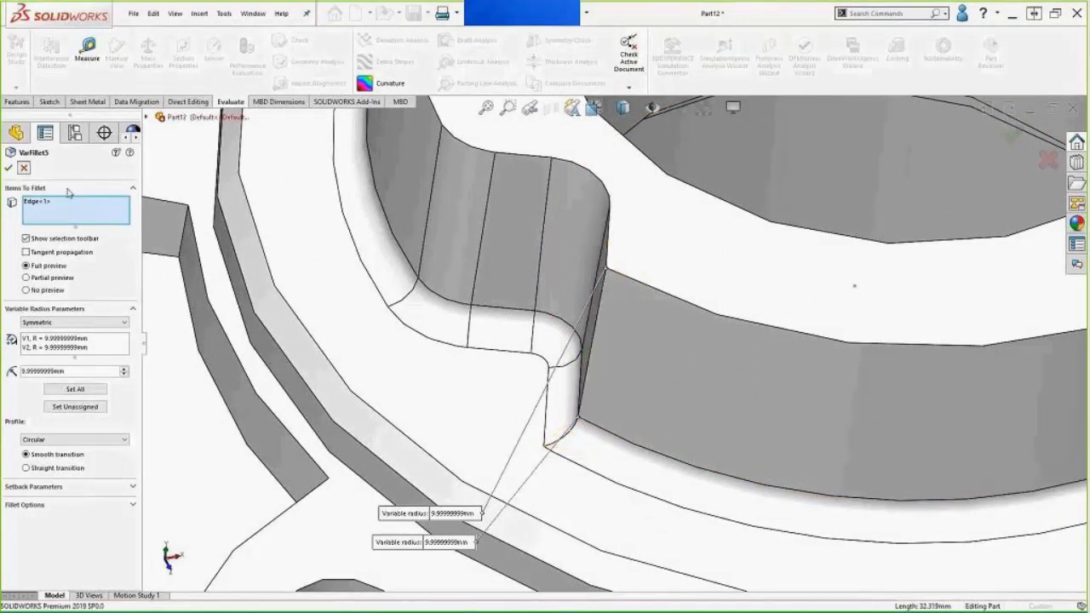
- Edit Fillet1 to also round the four remaining vertical corner edges at the notches around the raised hub
left_click(467, 255)
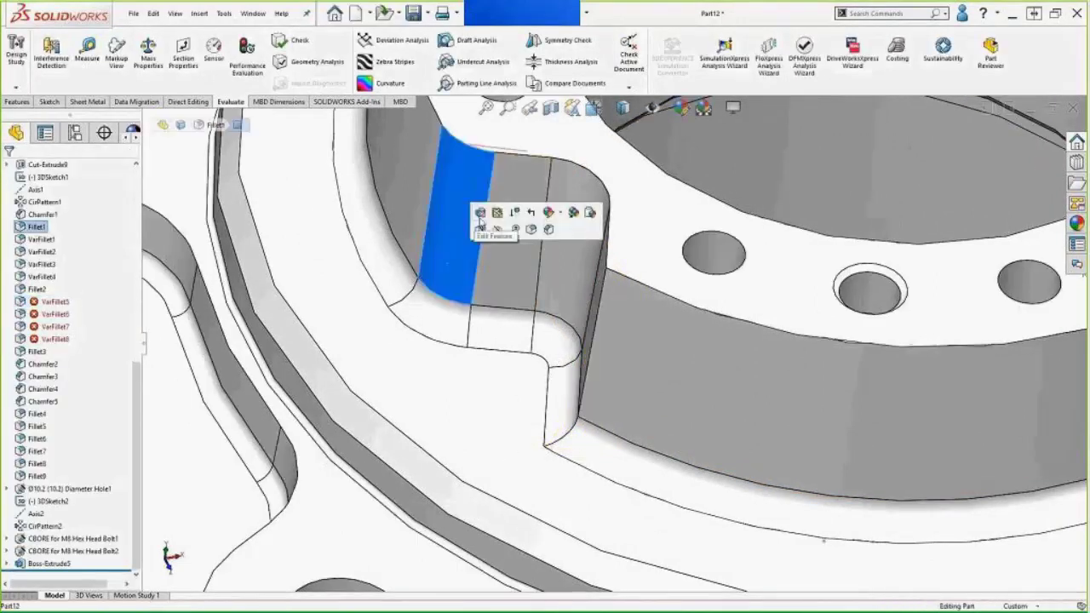
left_click(479, 219)
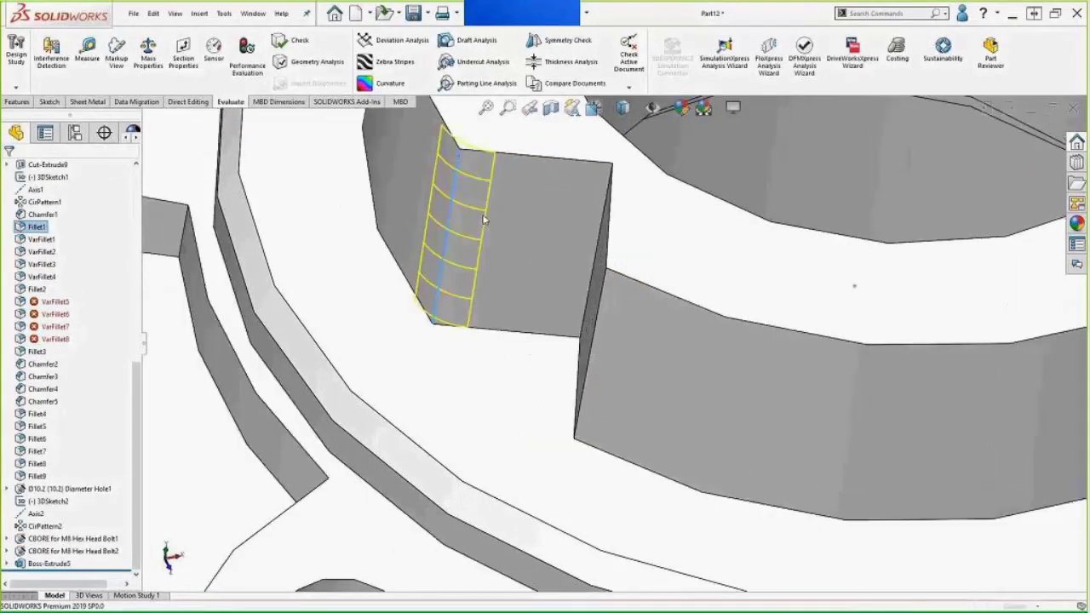
left_click(591, 365)
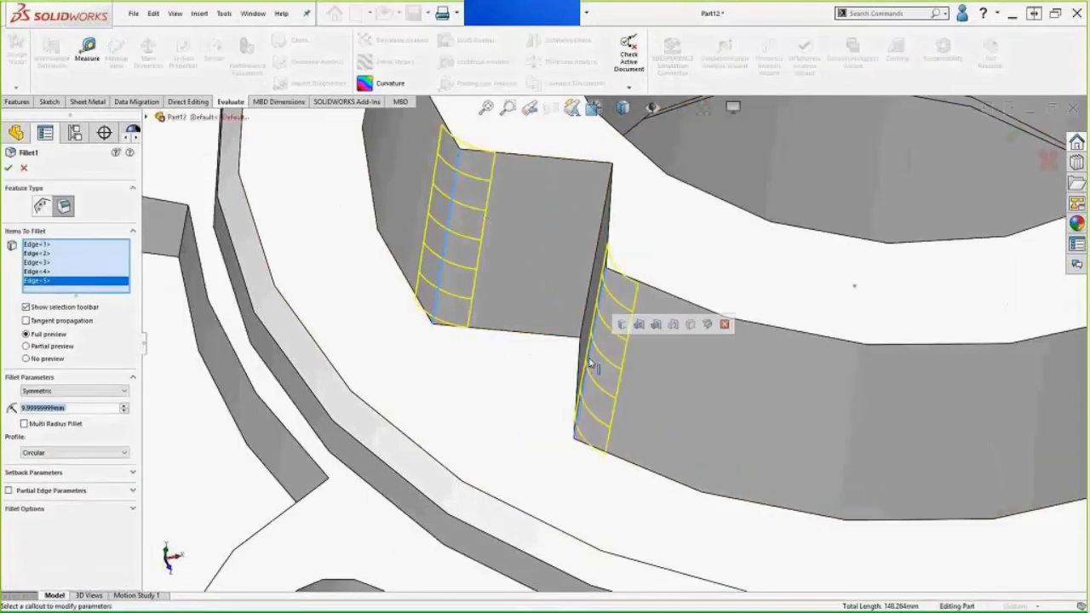
scroll(600, 366, "up", 3)
scroll(601, 367, "up", 5)
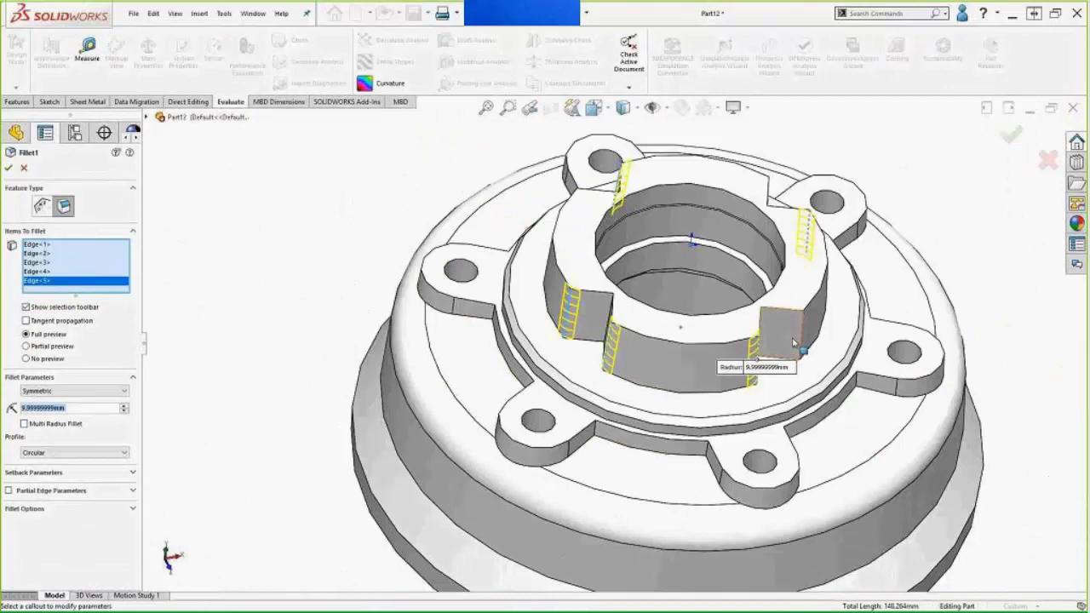
left_click(794, 342)
middle_click_drag(767, 366, 302, 271)
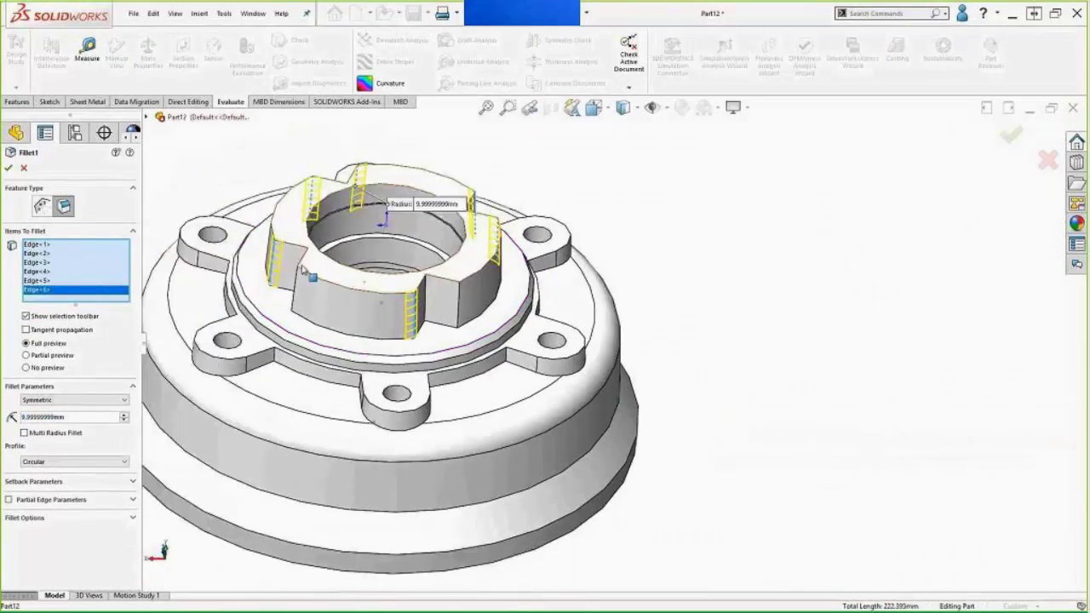
scroll(302, 271, "down", 2)
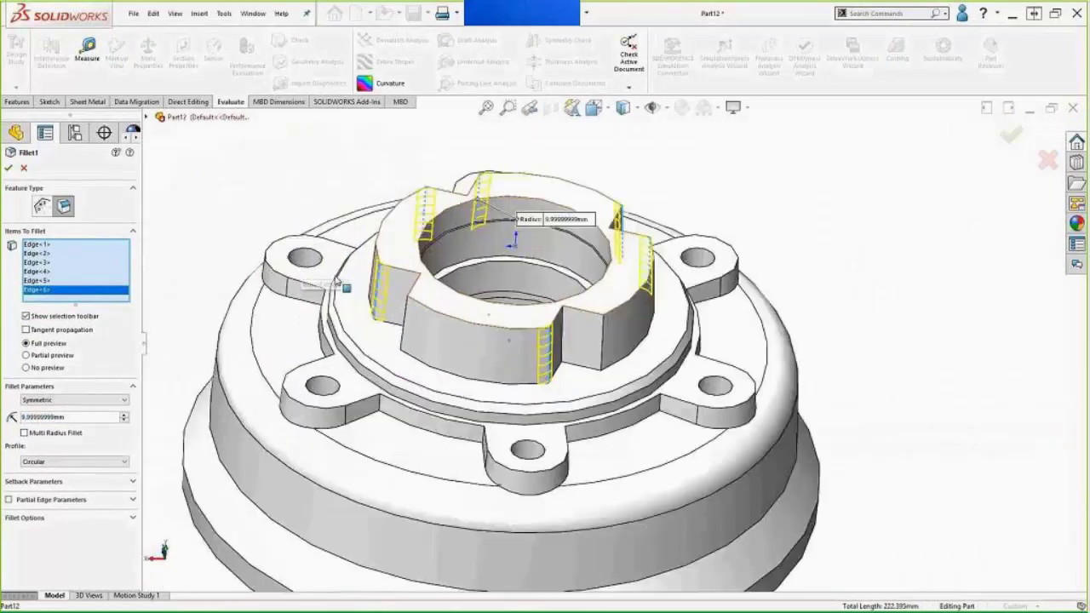
left_click(605, 368)
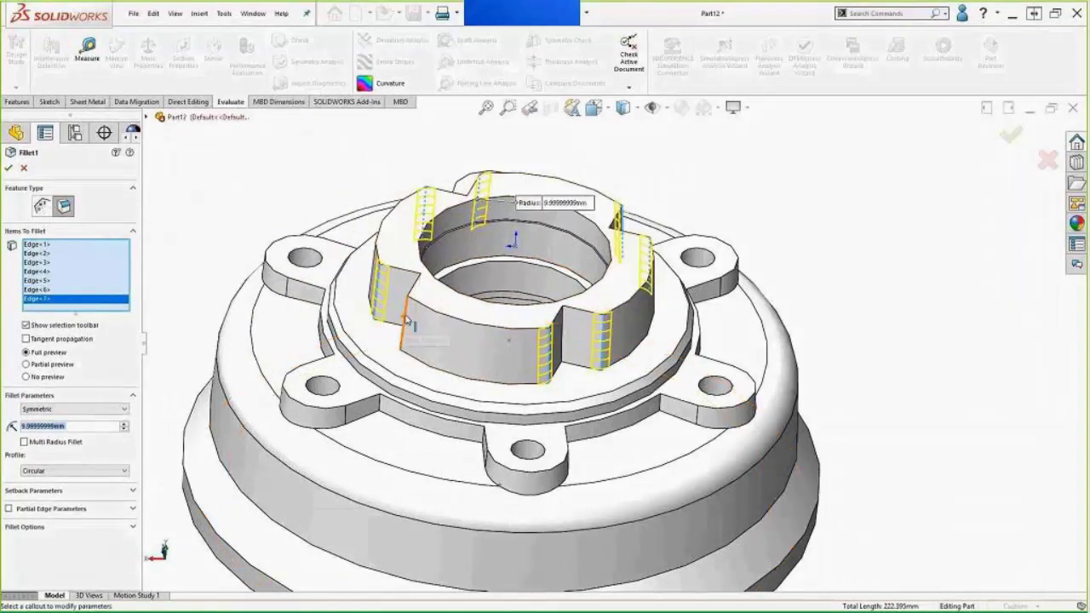
left_click(407, 322)
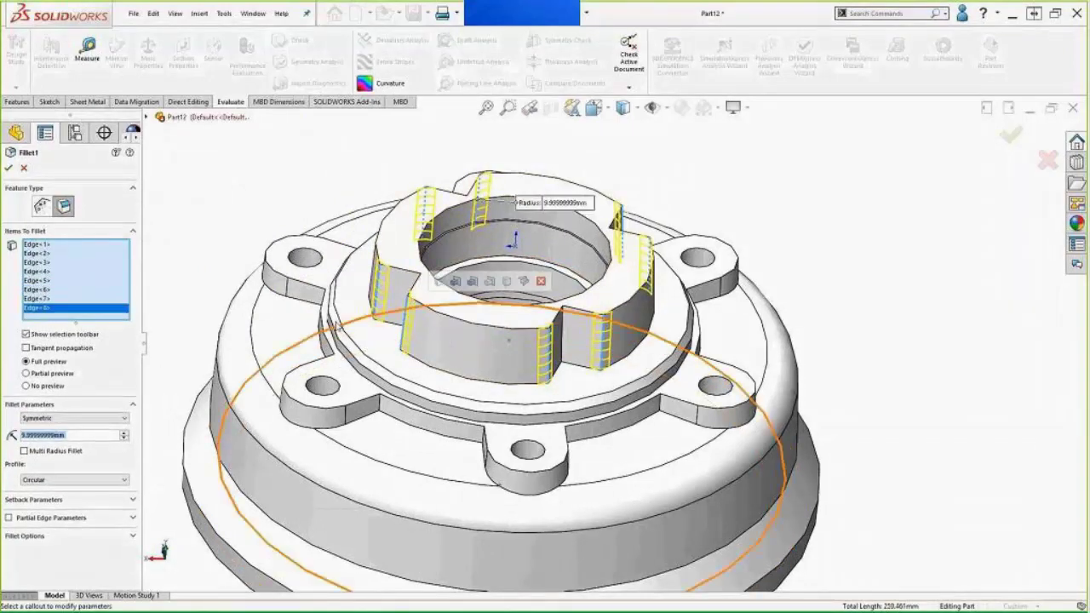
left_click(8, 168)
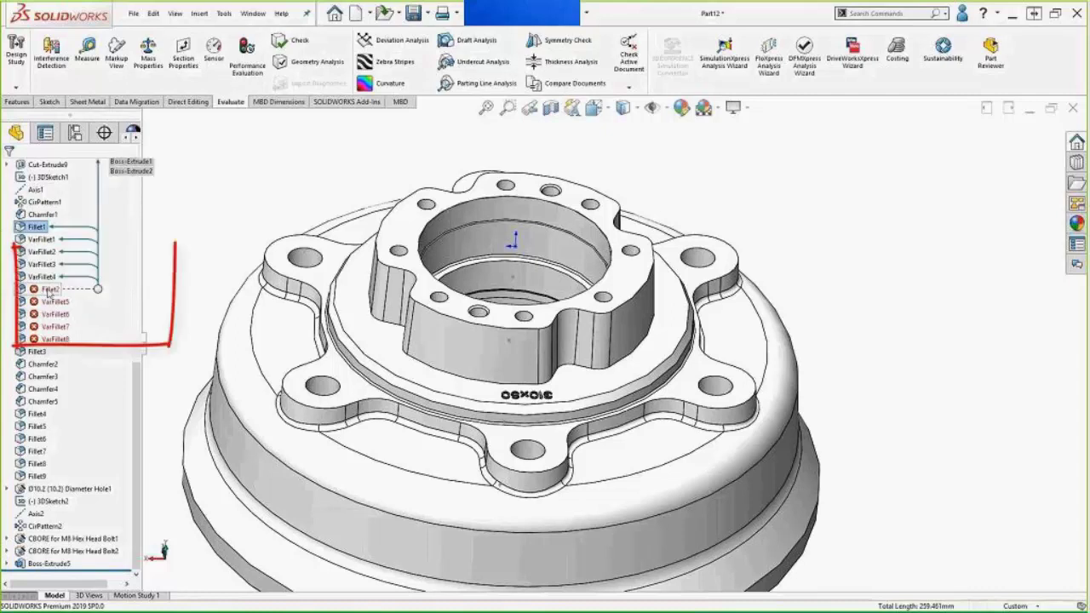
- Edit the failed Fillet2 around the base of the raised hub and enable tangent propagation
left_click(48, 290)
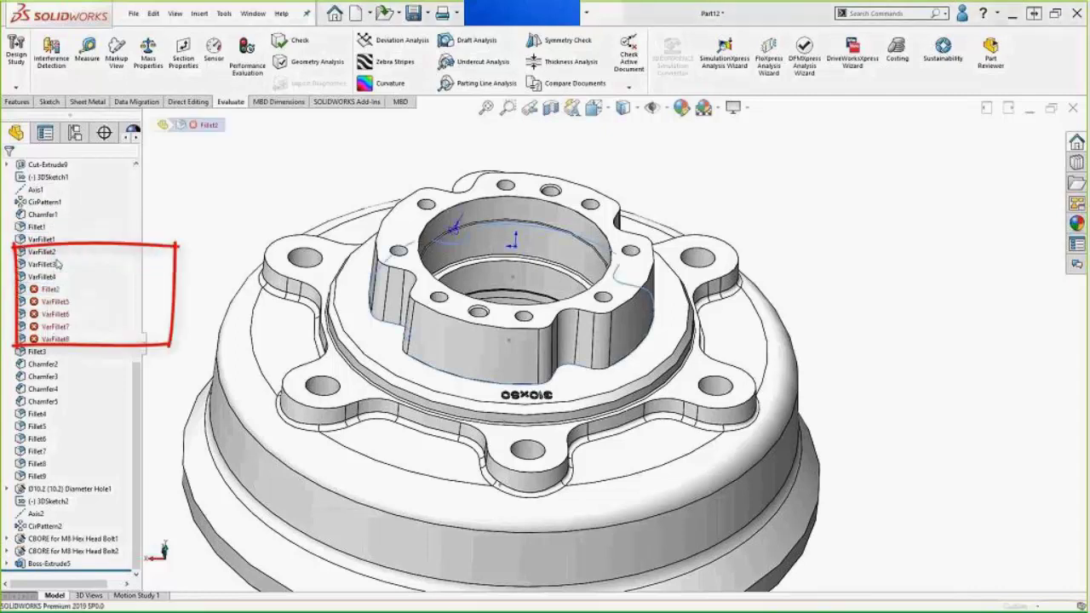
left_click(49, 290)
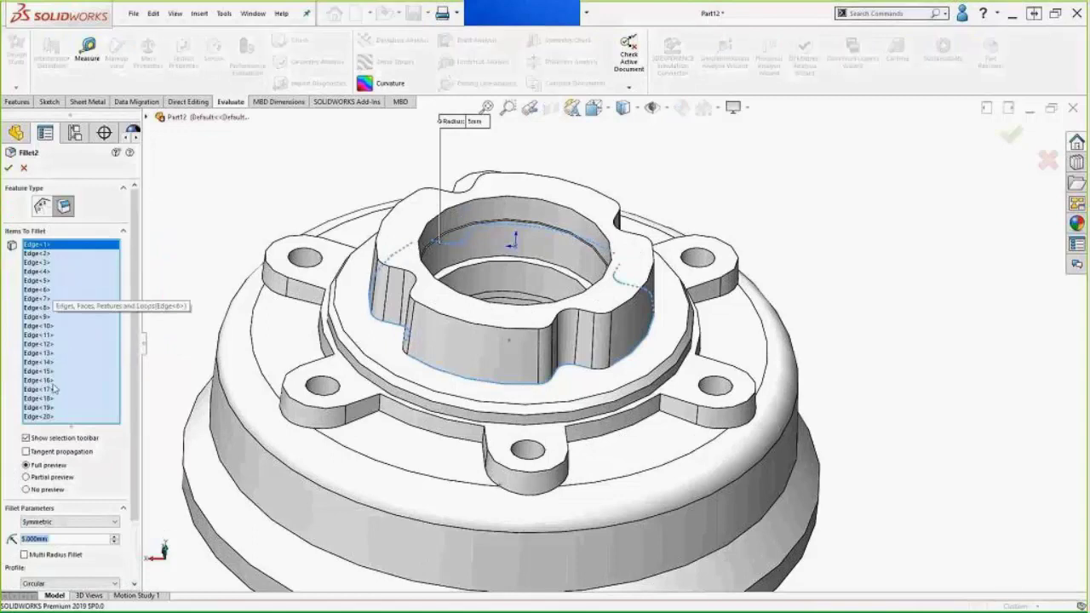
left_click(25, 452)
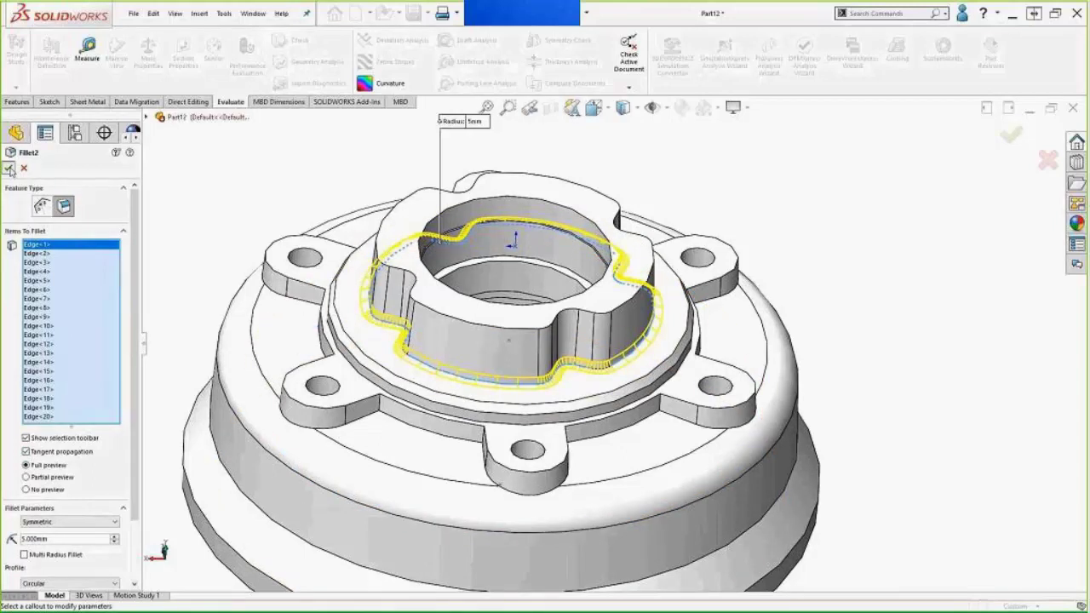
left_click(11, 169)
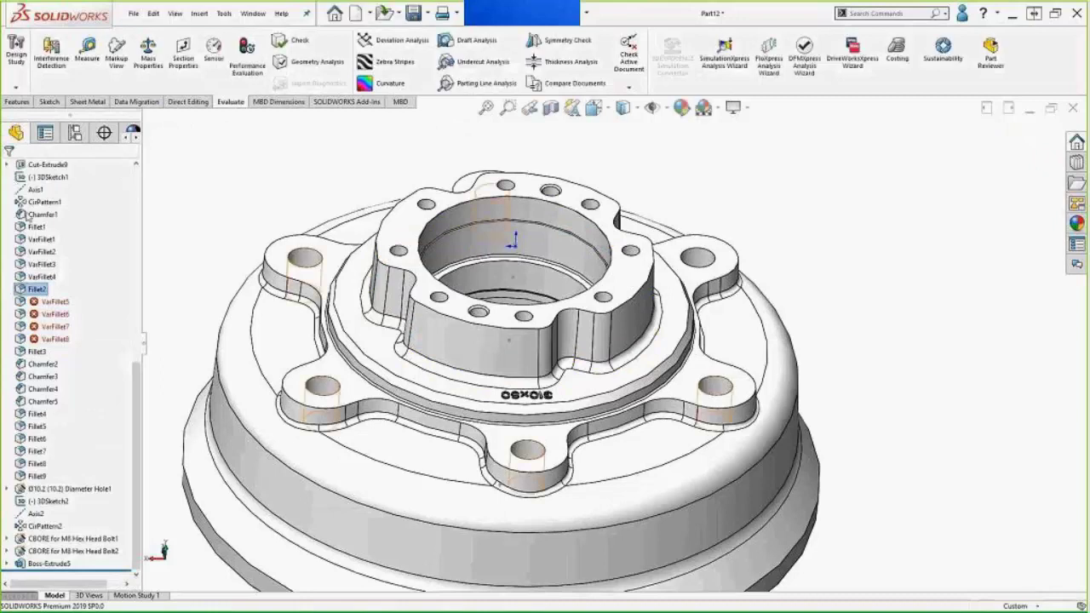
- Suppress the four failed variable fillets, VarFillet5 through VarFillet8
mouse_move(53, 303)
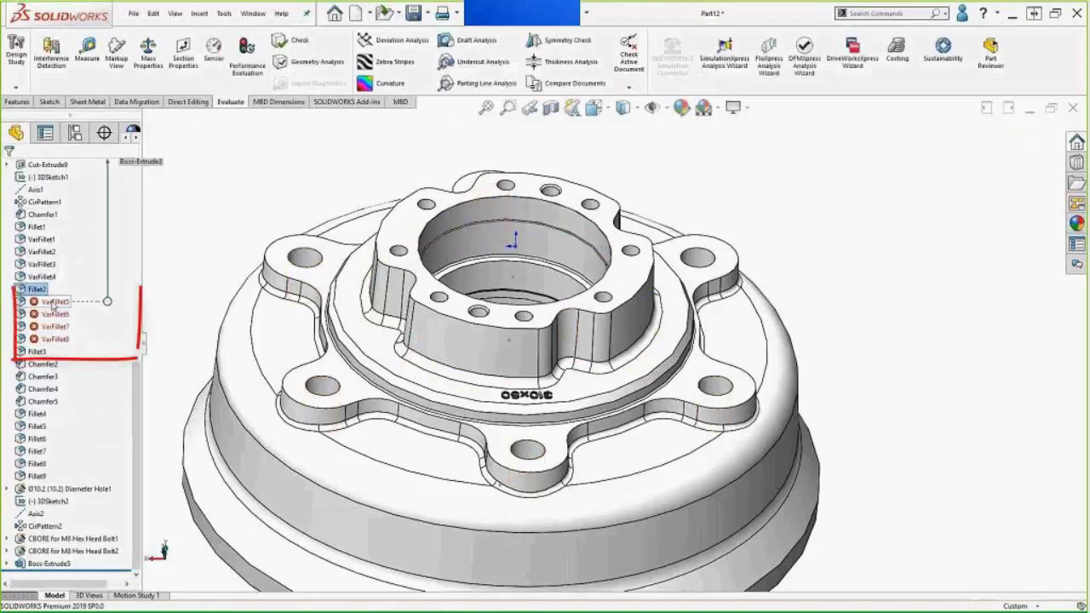
left_click(54, 303)
left_click(52, 339, "shift")
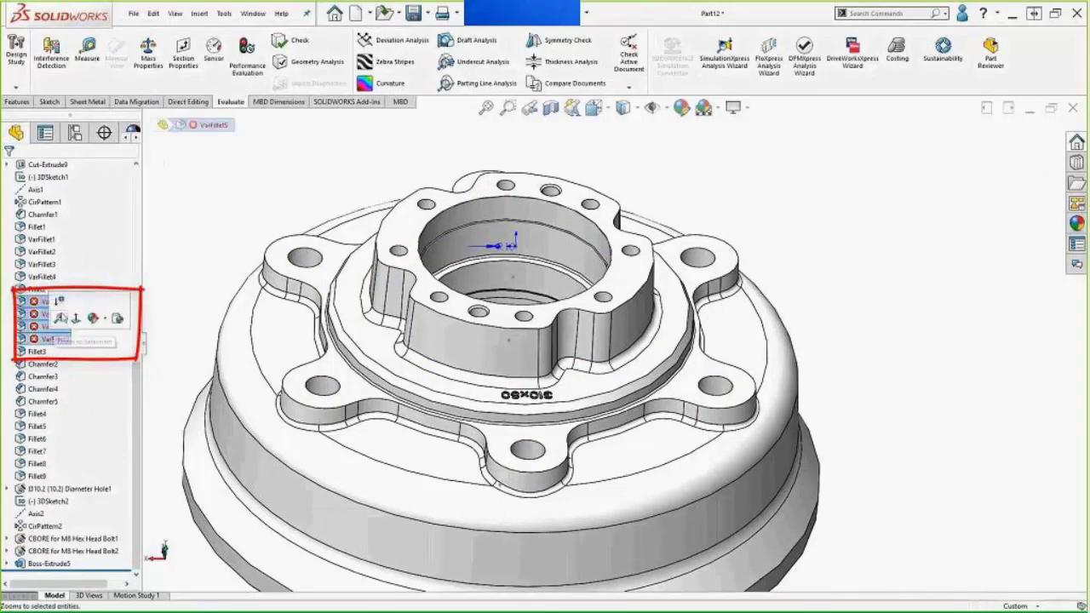
left_click(59, 301)
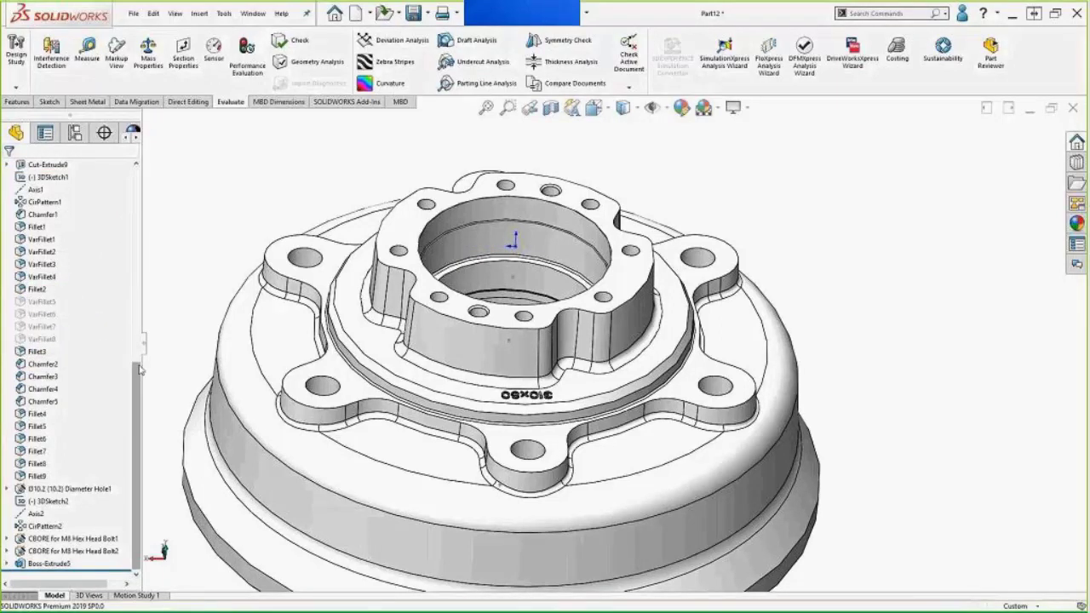
- Roll the part back to just before Cut-Revolve1, keeping the features up to Thicken1 active
left_click_drag(134, 367, 133, 170)
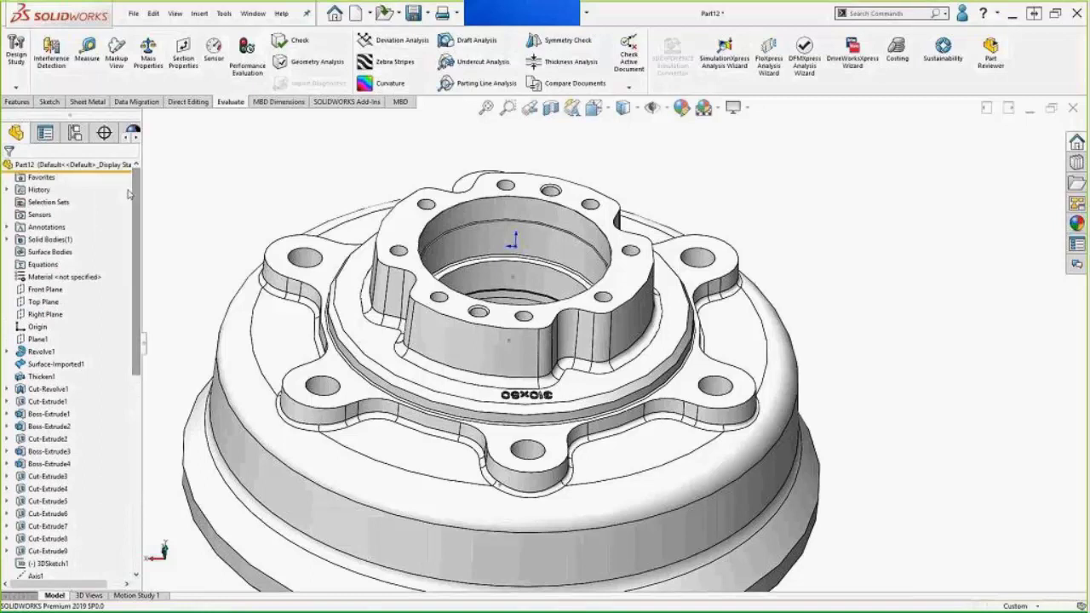
left_click(48, 388)
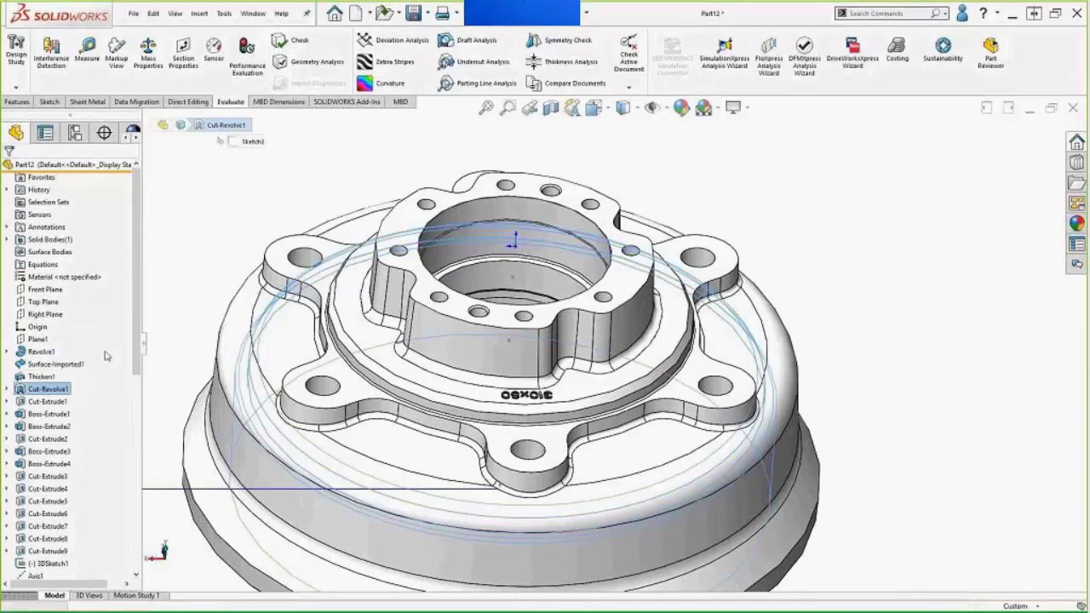
left_click(106, 356)
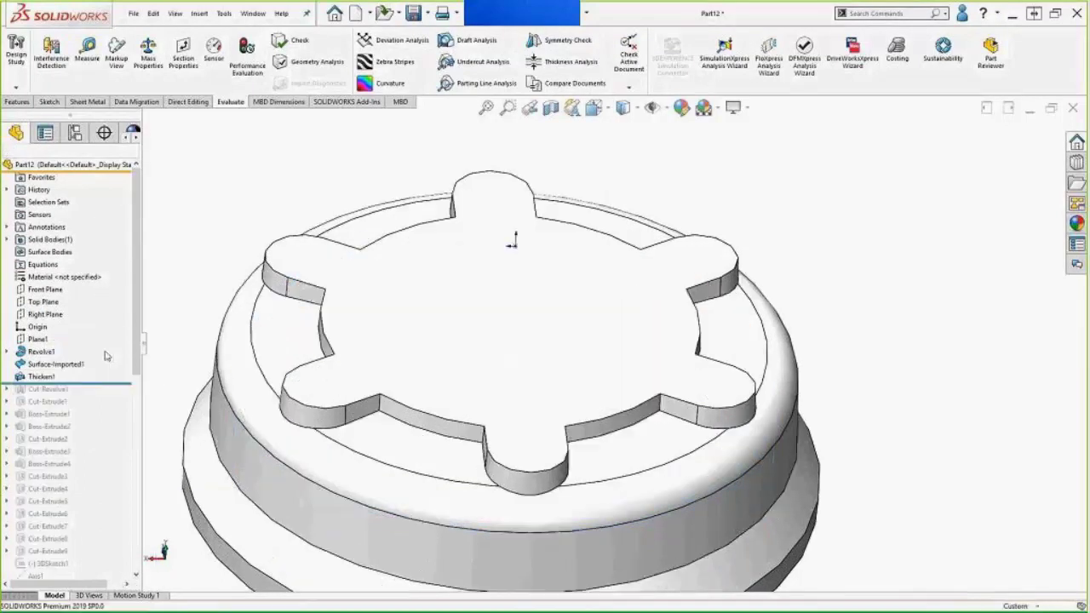
- Delete the Thicken1 feature while keeping its child features
left_click(38, 376)
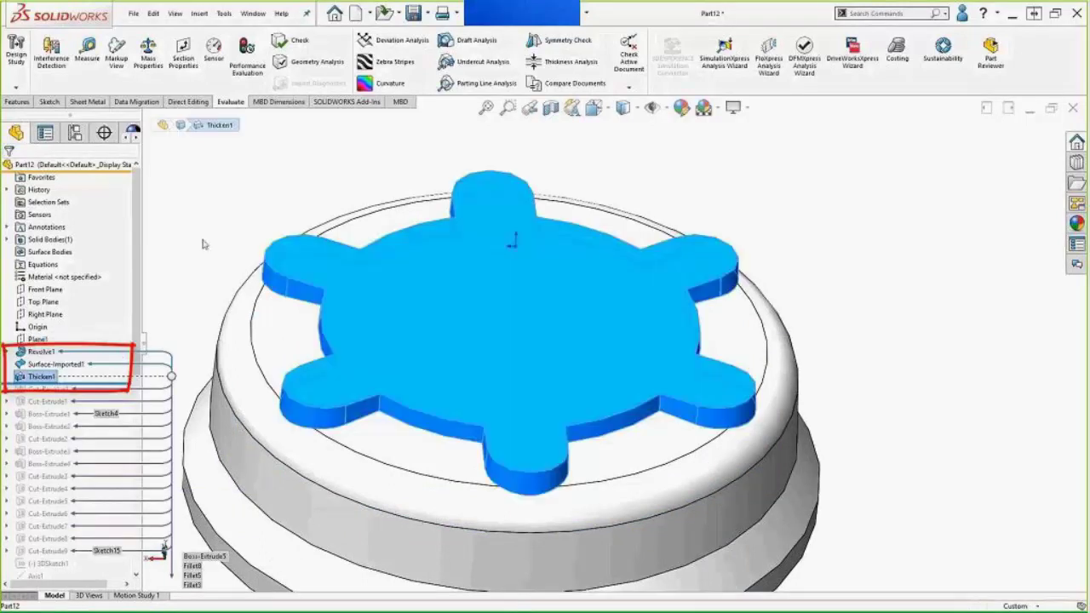
right_click(48, 378)
left_click(77, 428)
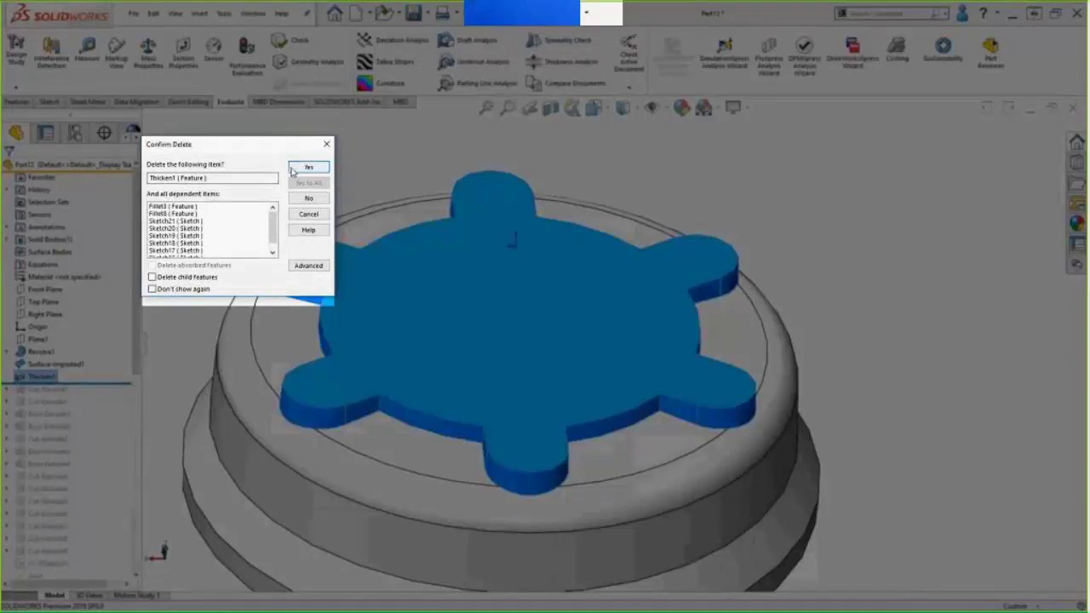
left_click(293, 172)
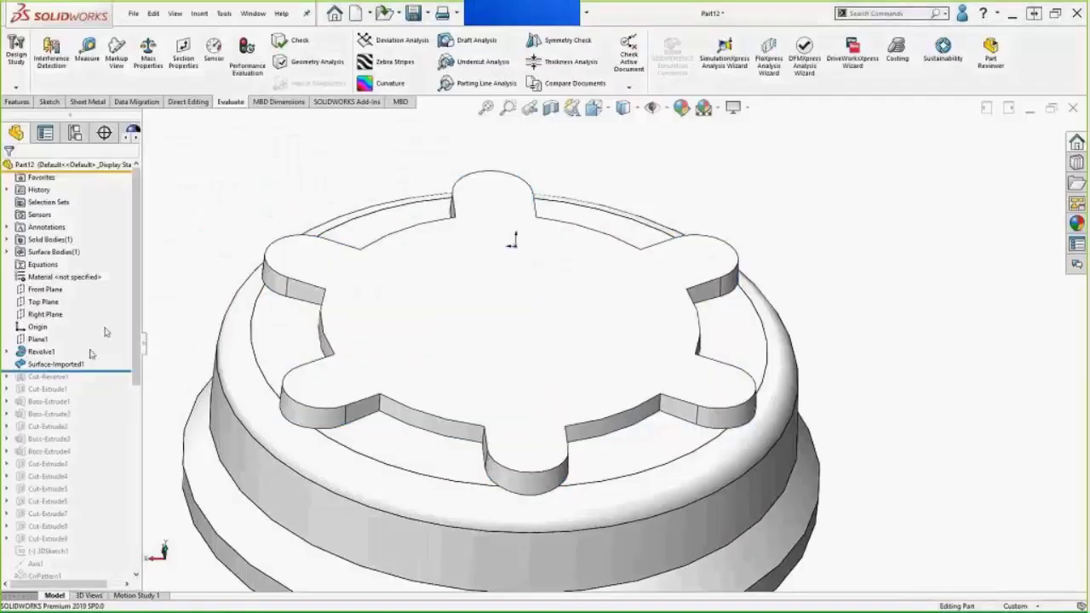
- Start a sketch on the imported six-armed surface and convert its outline into sketch entities
left_click(380, 329)
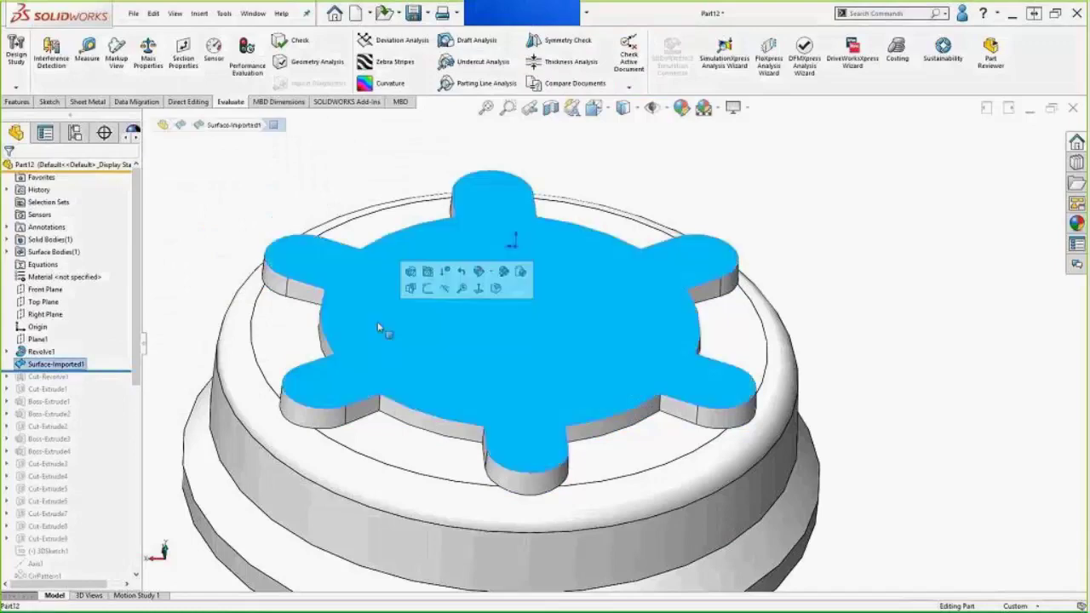
left_click(427, 290)
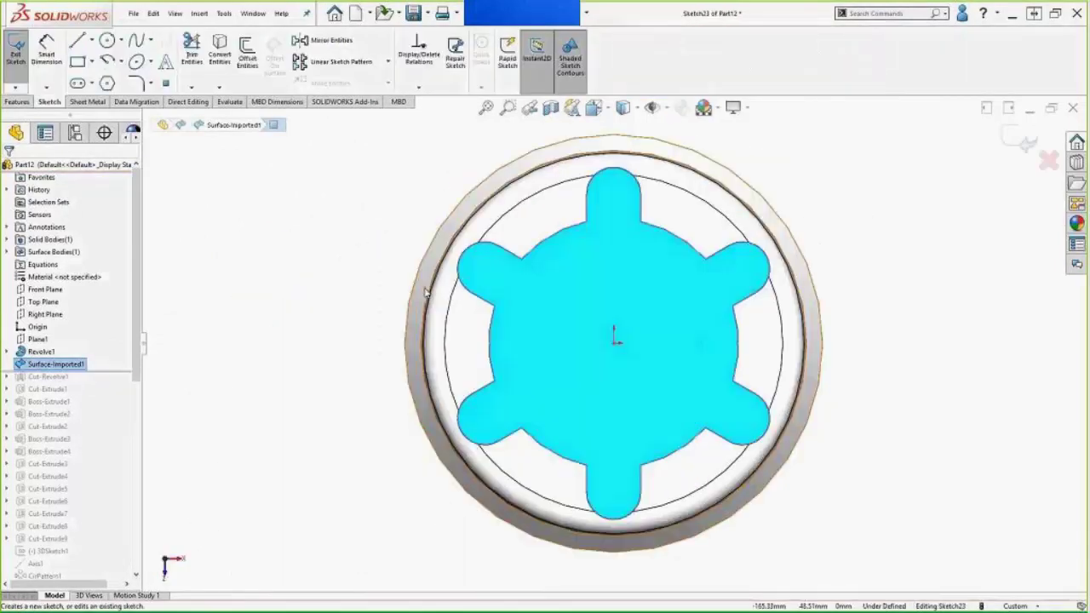
left_click(223, 74)
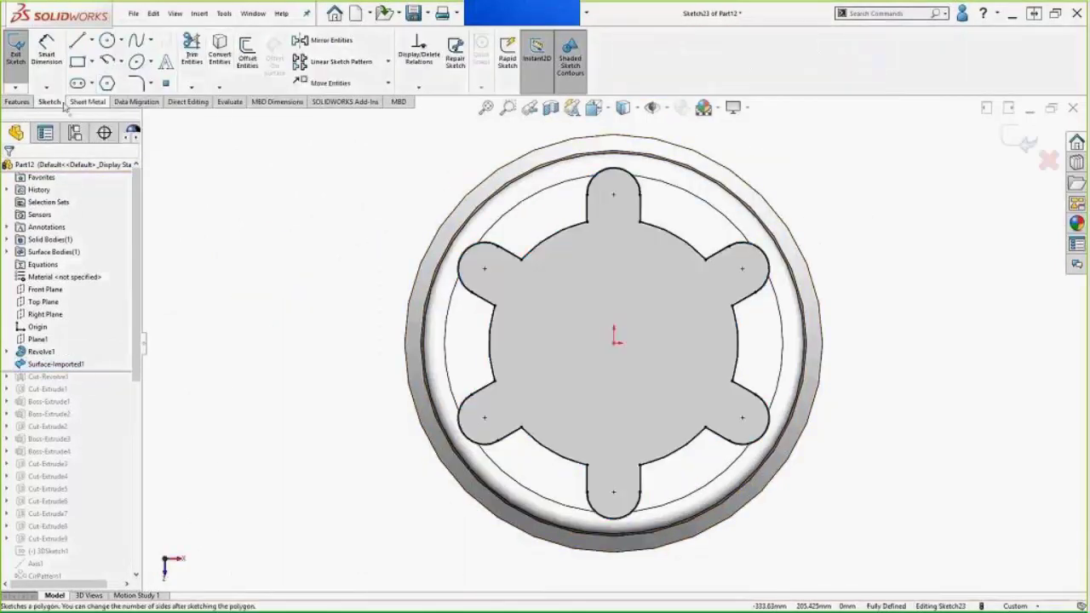
- Extrude the converted outline as a boss in the reversed direction, Up To Next, merged with the drum body
left_click(17, 101)
left_click(22, 58)
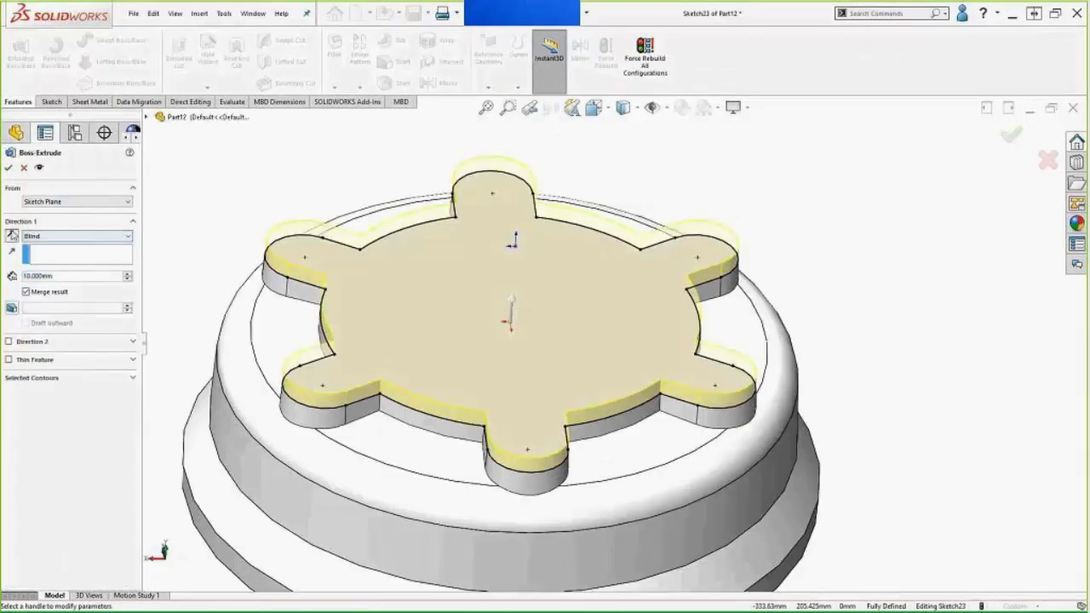
left_click(54, 238)
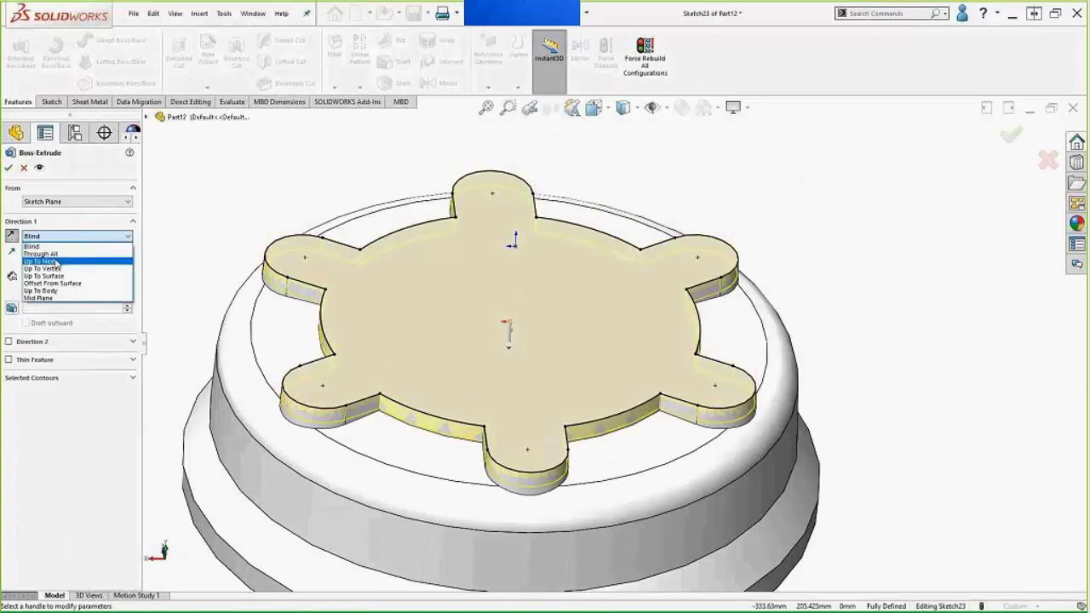
left_click(55, 262)
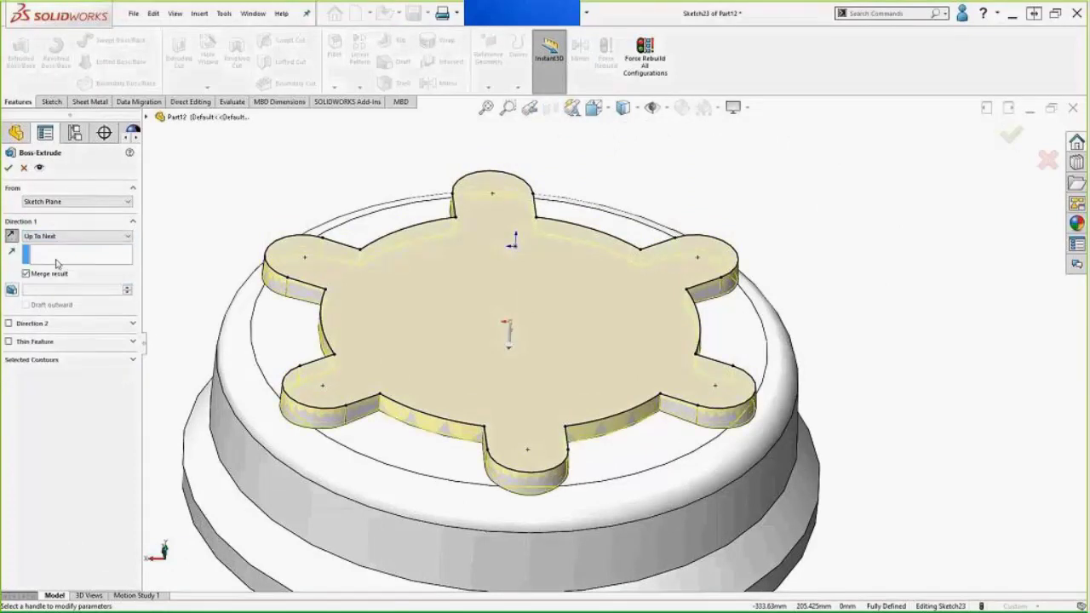
left_click(9, 168)
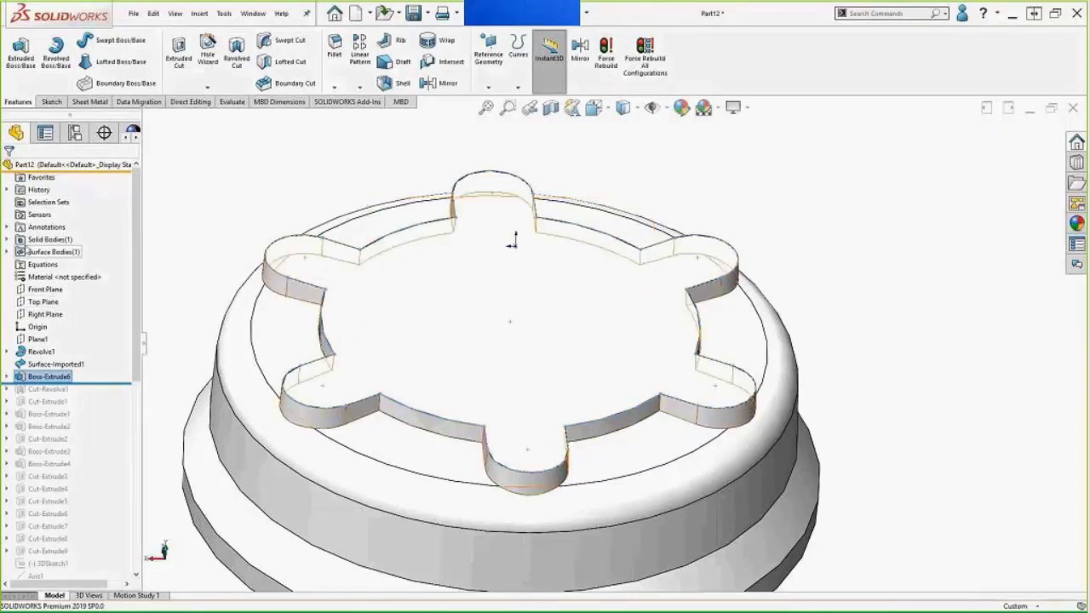
- Hide the Surface-Imported1 surface body
left_click(9, 252)
left_click(64, 264)
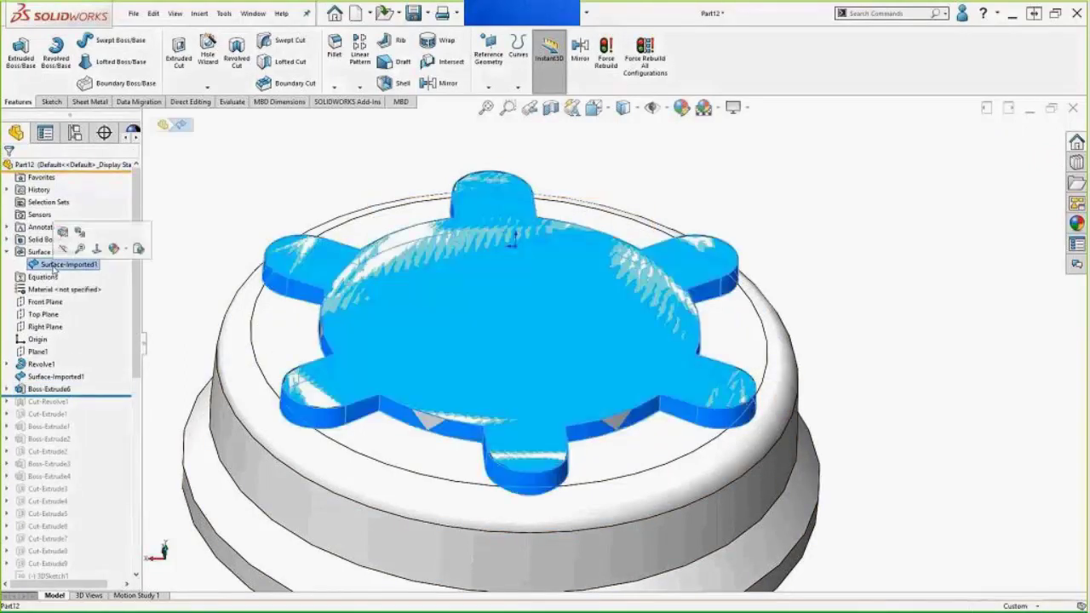
left_click(61, 255)
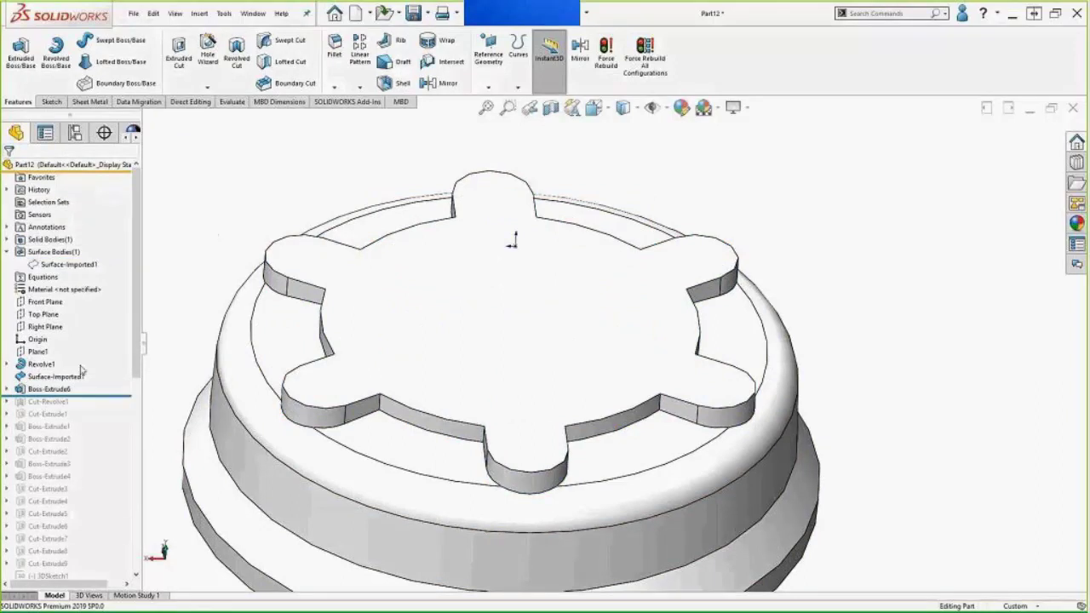
- Roll the feature tree forward to the end below the new boss extrusion and continue the rebuild
left_click(47, 389)
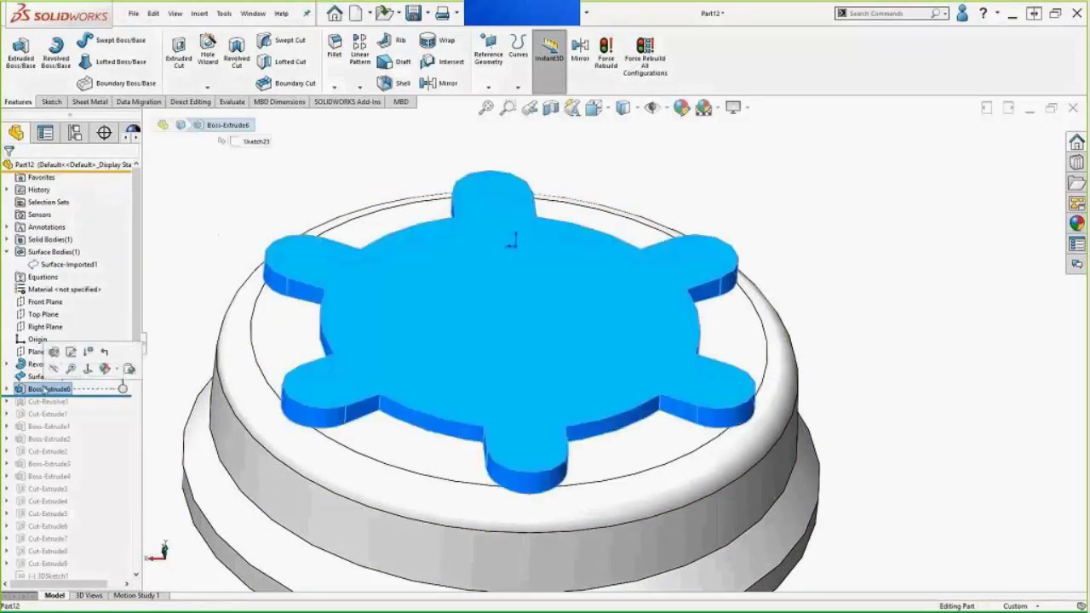
left_click(102, 395)
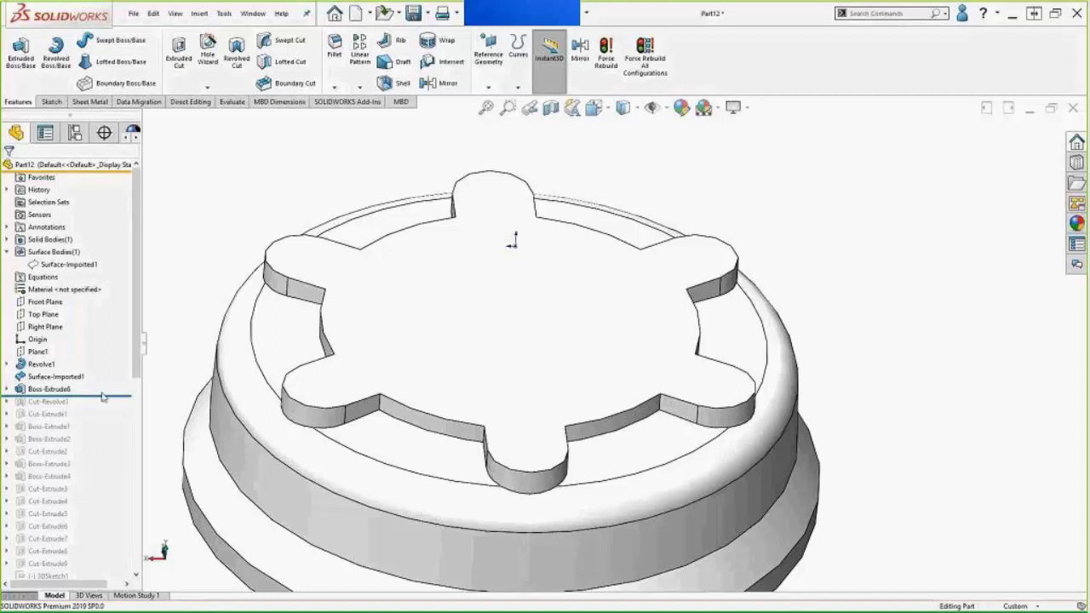
right_click(104, 396)
left_click(120, 418)
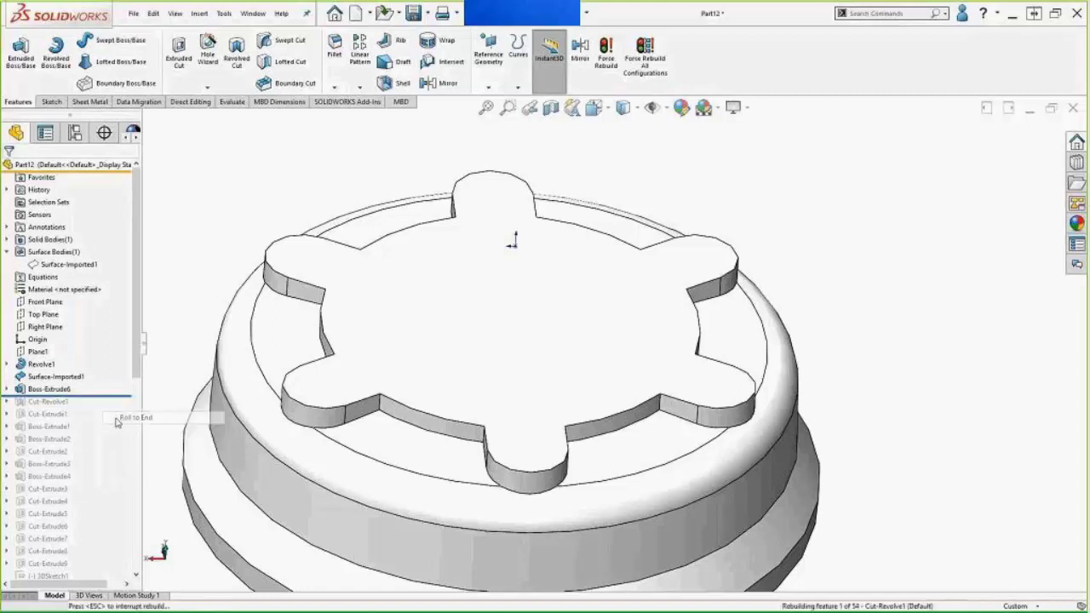
left_click(538, 317)
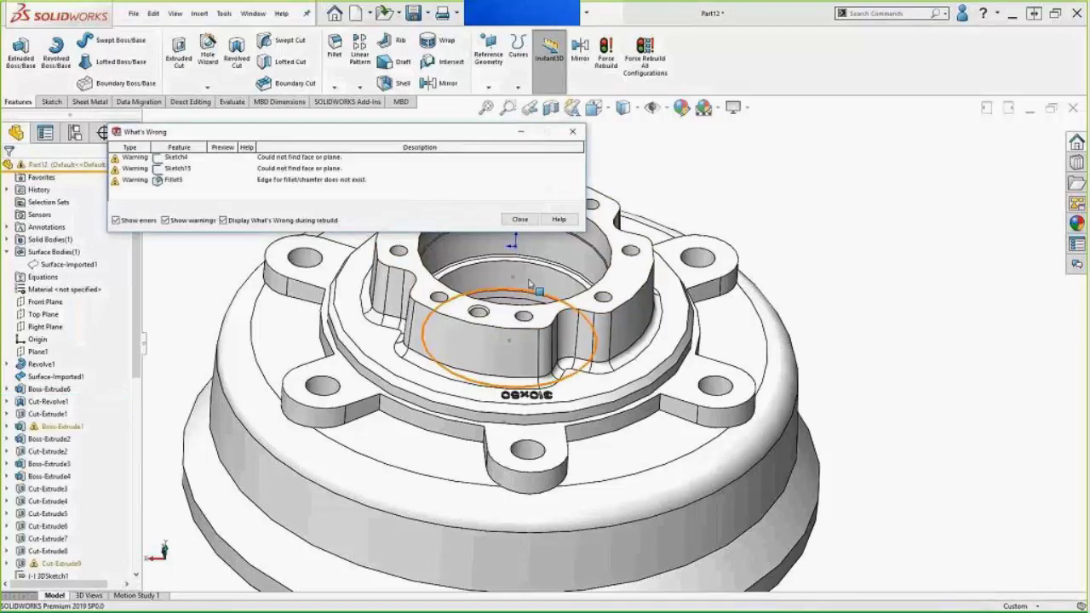
- Reassign the sketch plane of Boss-Extrude1's Sketch4 to the upper face of the six-armed boss and continue the rebuild, ignoring the remaining errors
left_click(518, 222)
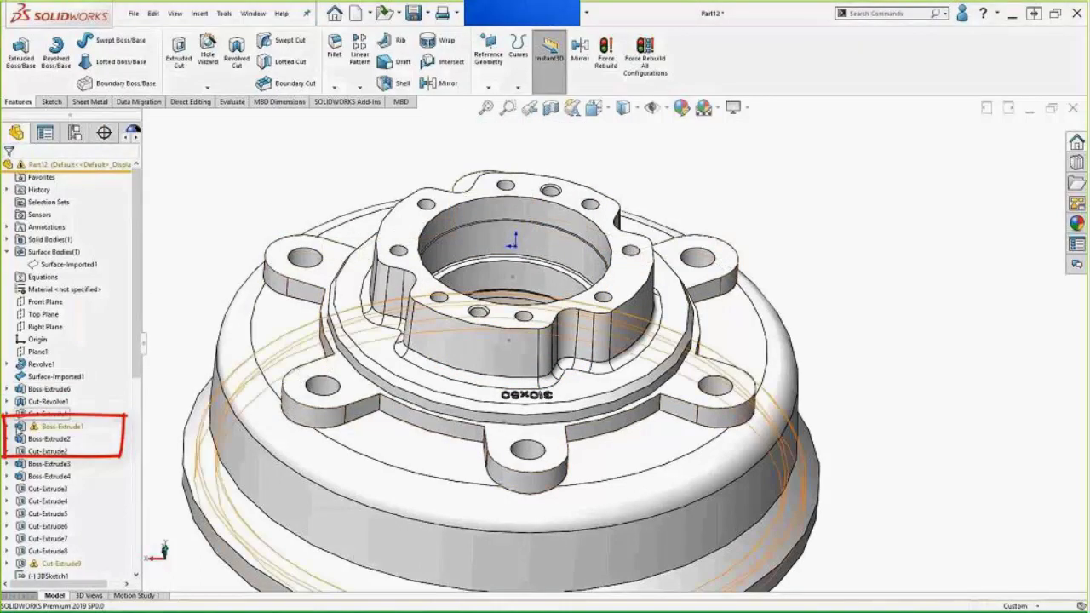
left_click(7, 426)
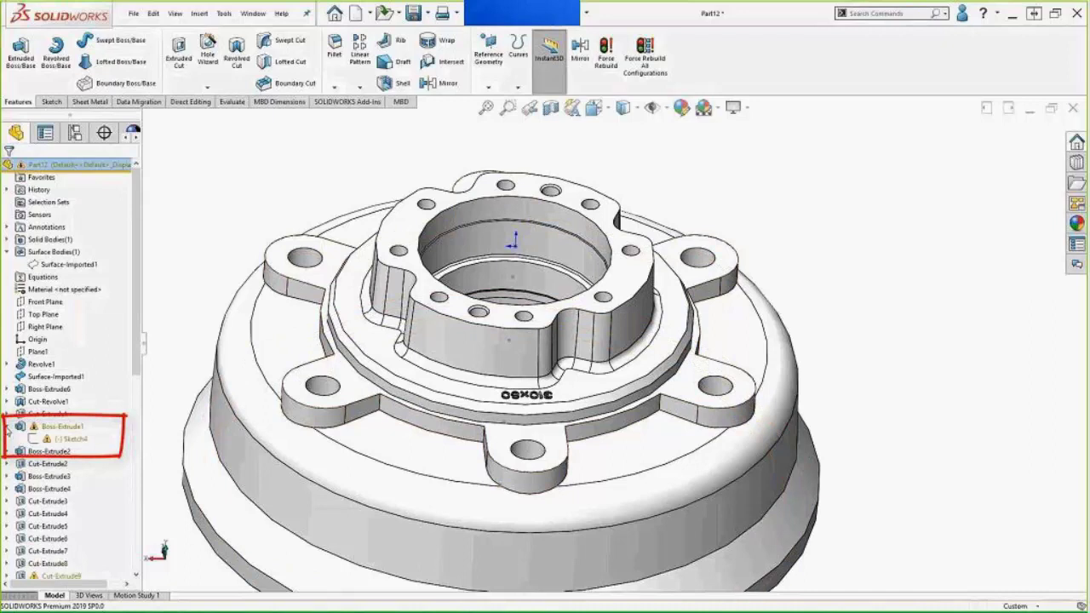
right_click(58, 439)
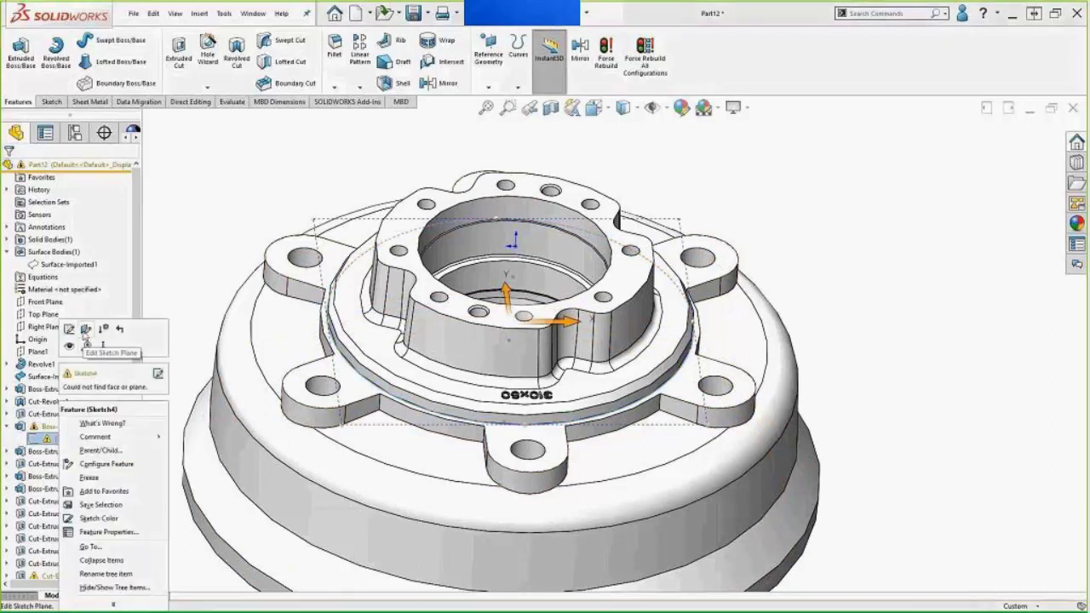
left_click(85, 337)
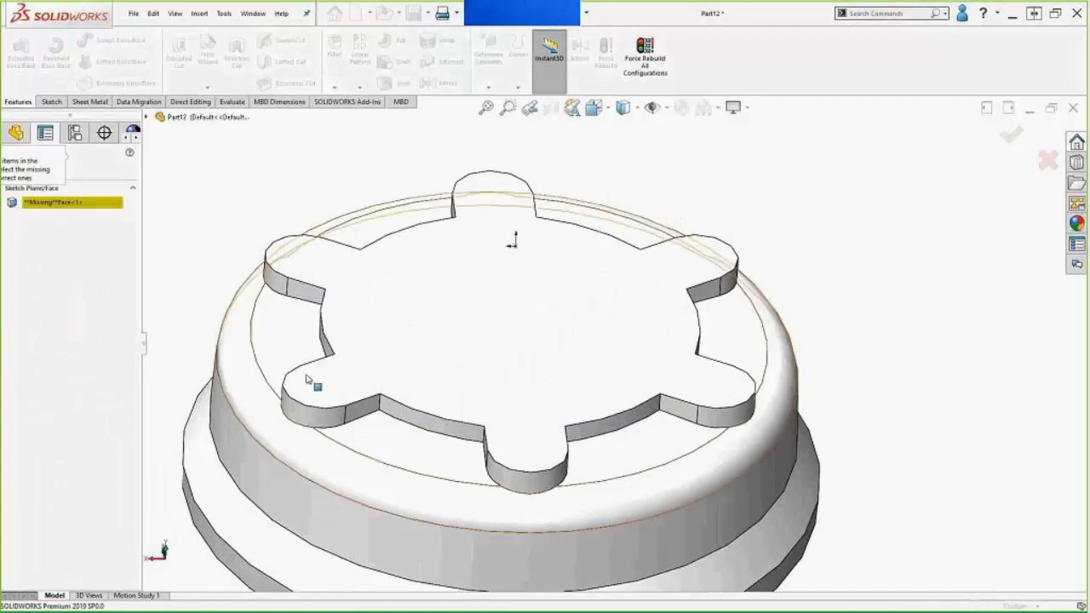
left_click(430, 364)
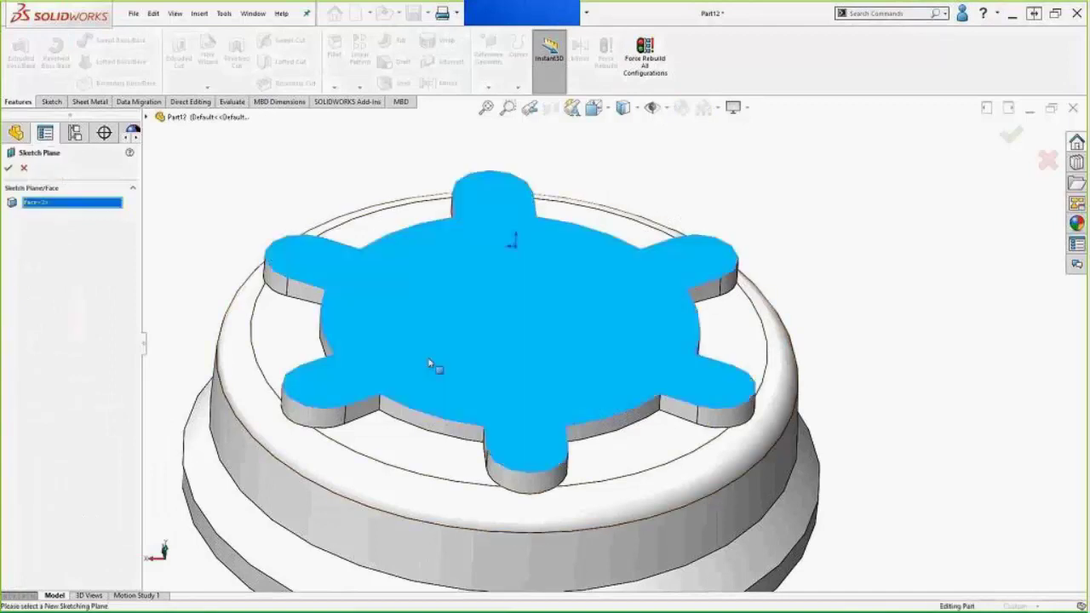
left_click(8, 167)
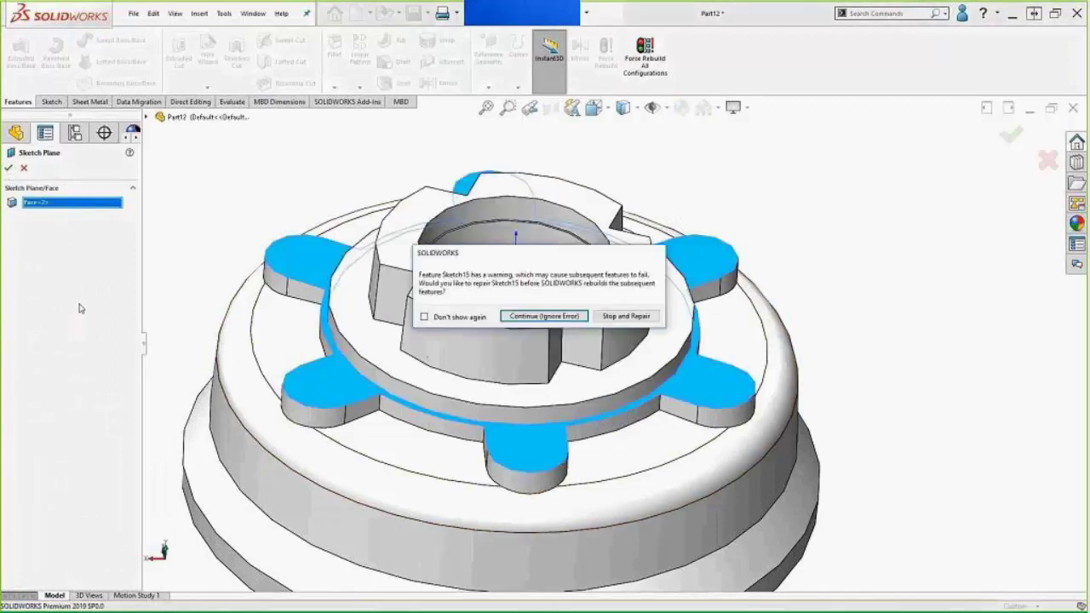
left_click(528, 320)
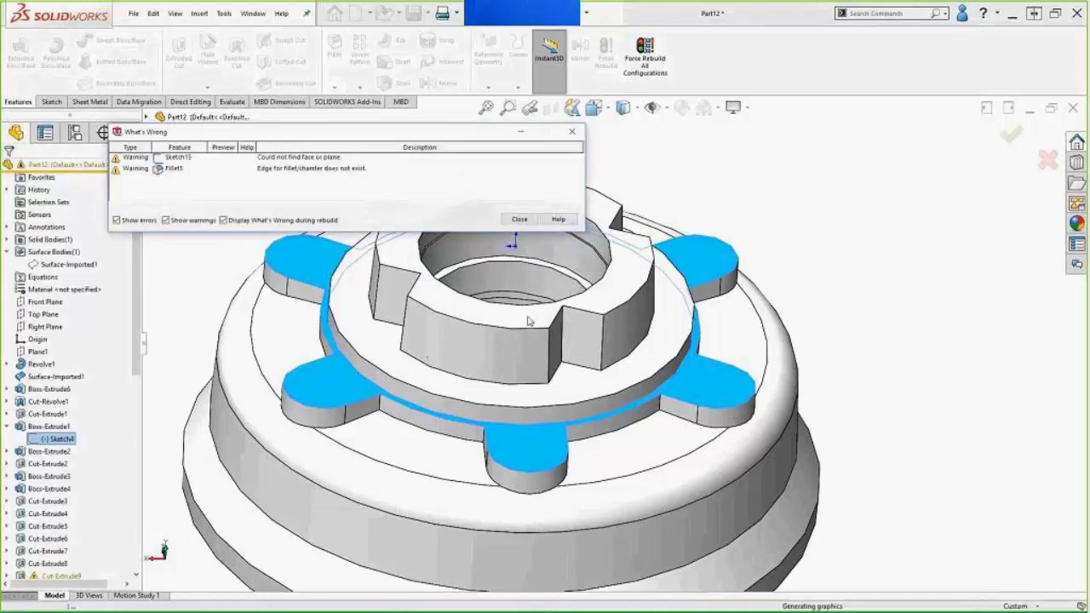
left_click(520, 219)
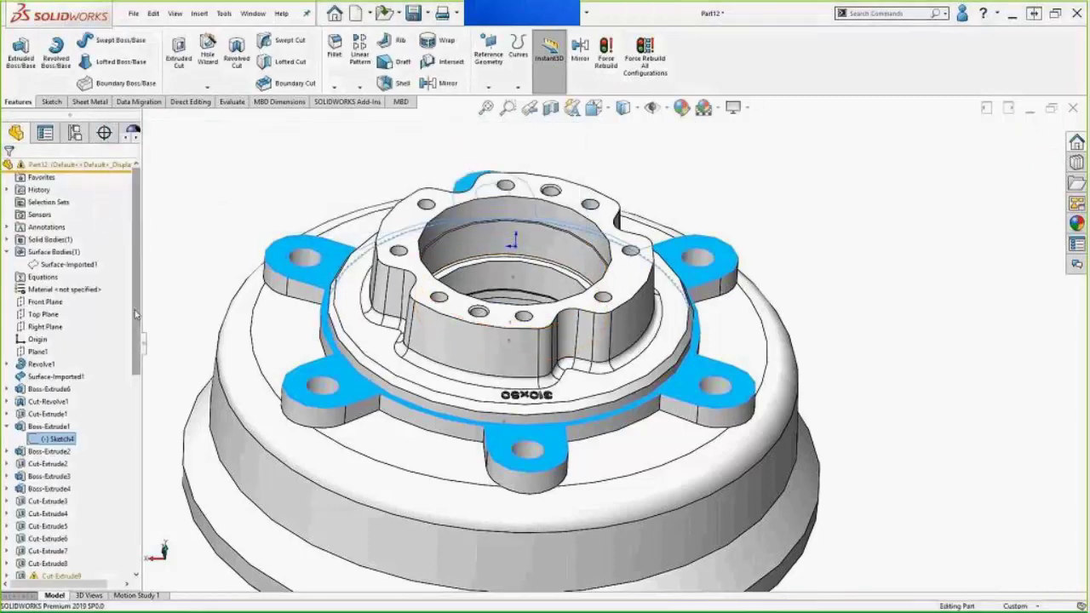
- Replace the missing sketch plane of Cut-Extrude9's Sketch15 with the six-armed boss's upper face and continue the rebuild past the fillet warning
left_click_drag(134, 315, 137, 419)
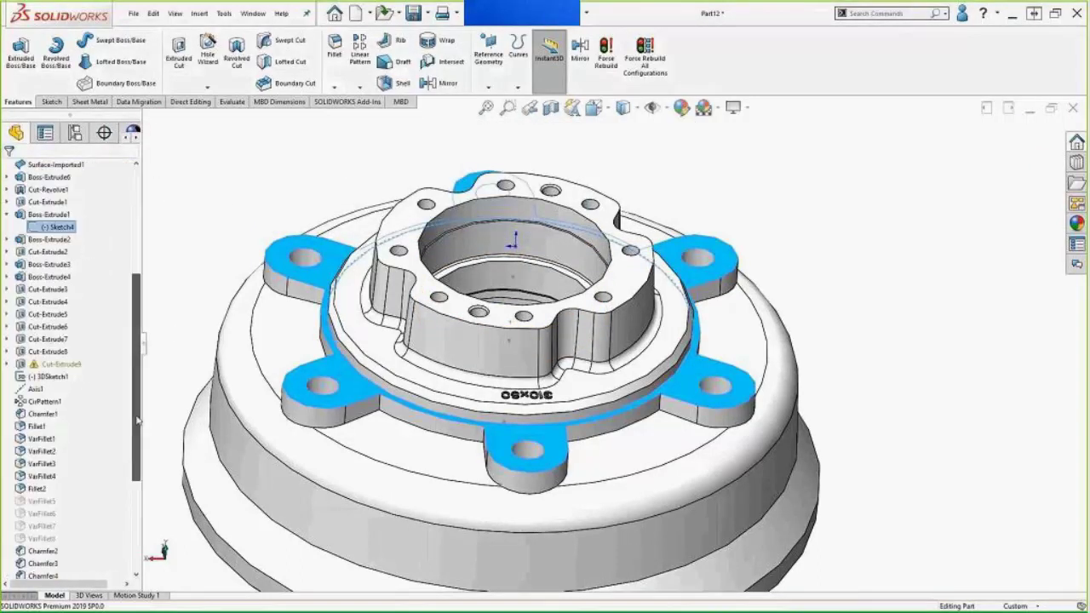
left_click_drag(42, 377, 73, 385)
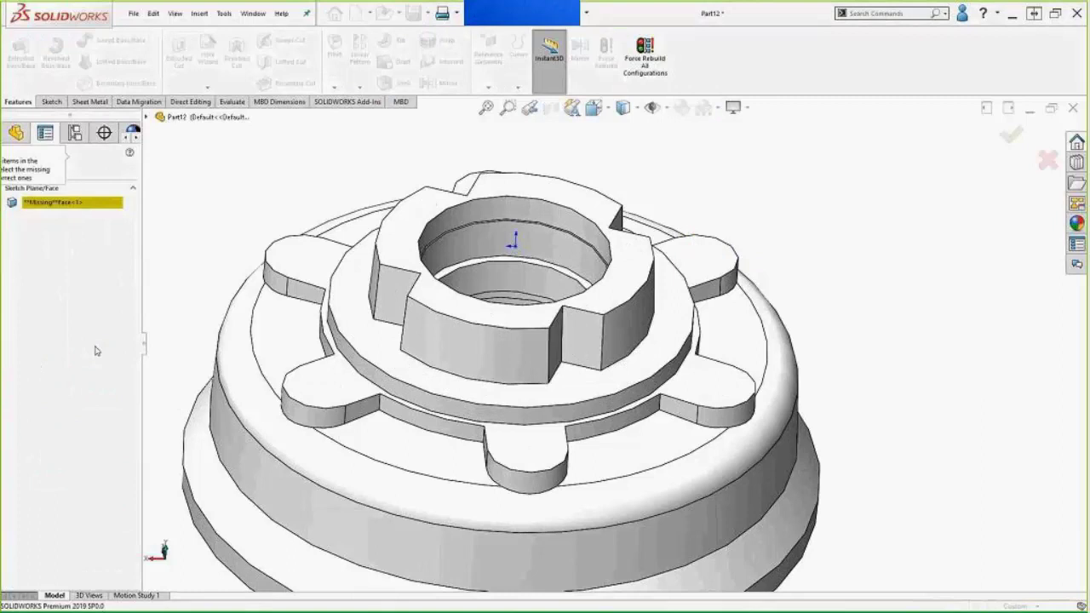
left_click(703, 271)
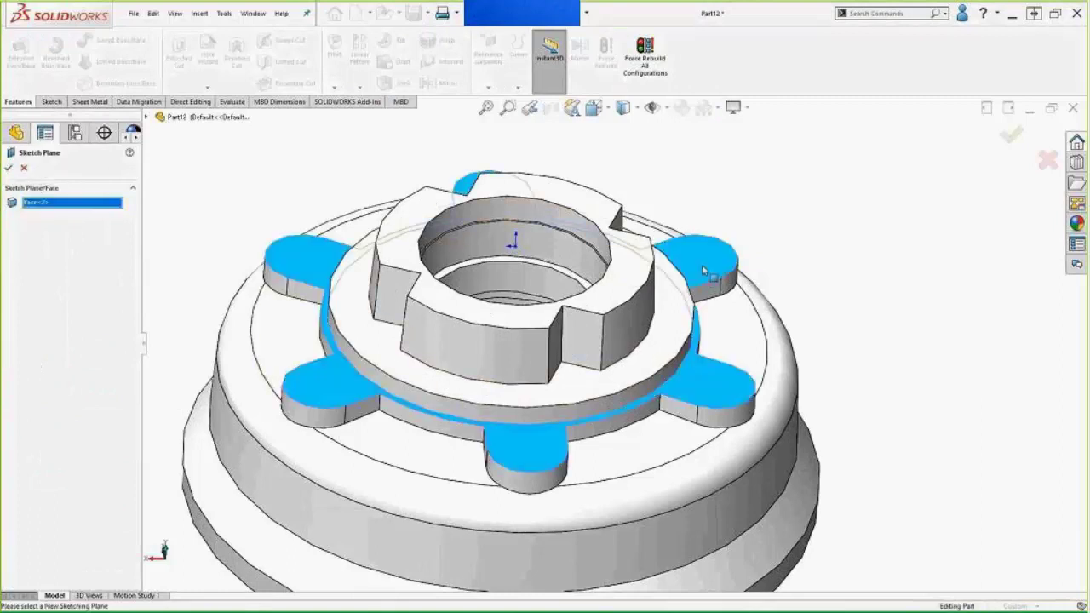
left_click(10, 168)
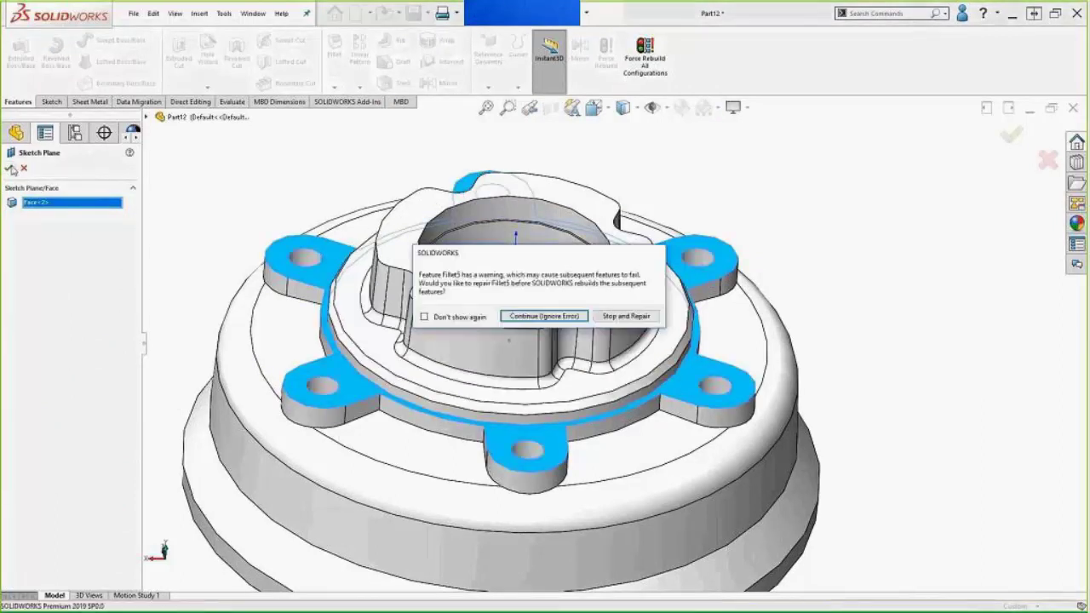
left_click(583, 318)
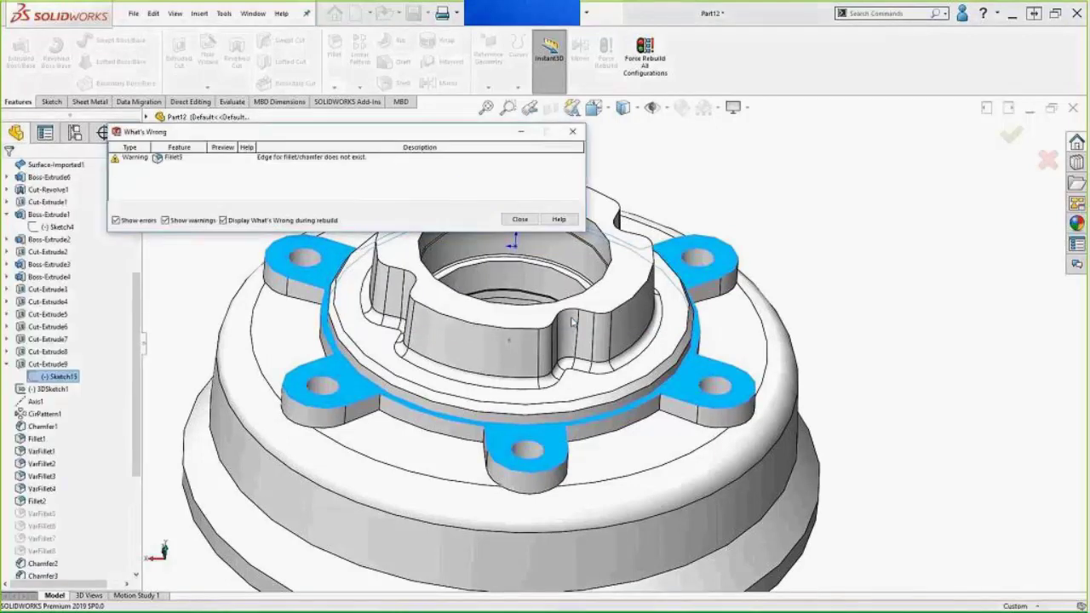
left_click(518, 219)
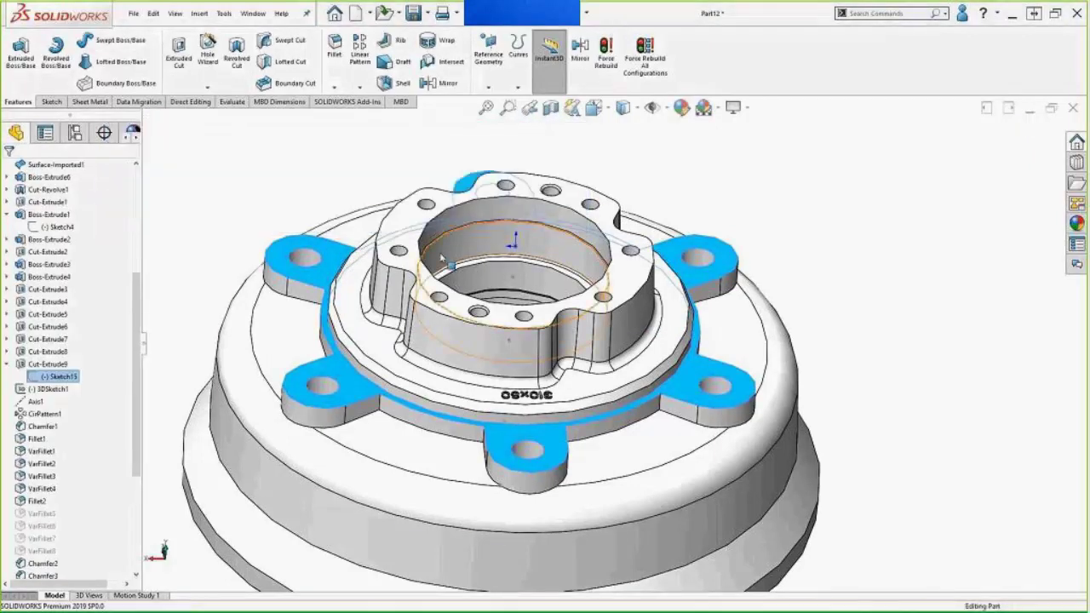
- Edit Fillet5 and remove the missing edge from its items to fillet, keeping the other three edges
left_click_drag(140, 342, 136, 438)
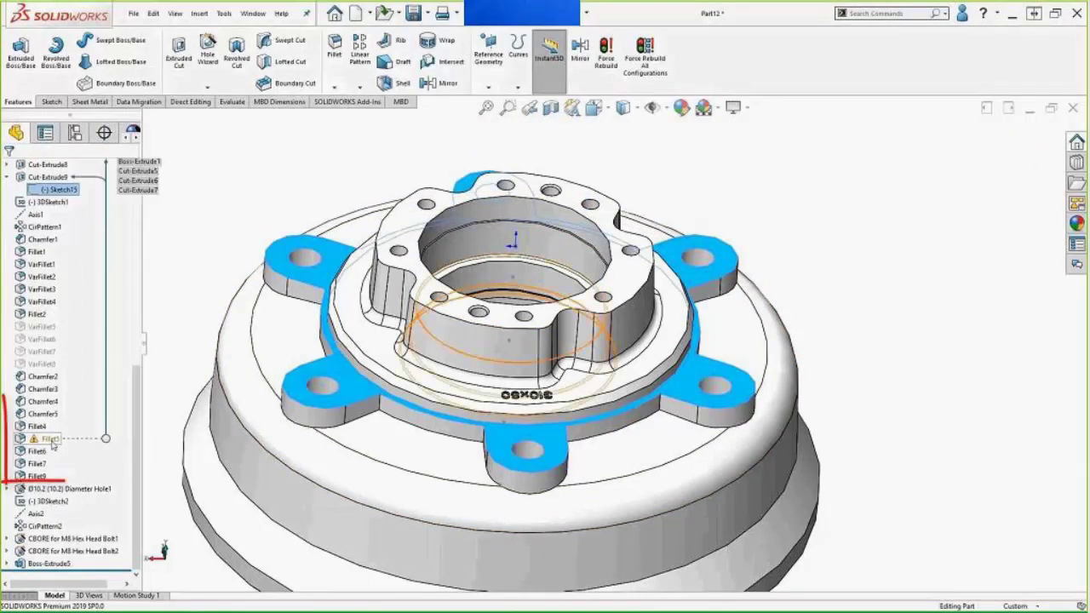
left_click(51, 441)
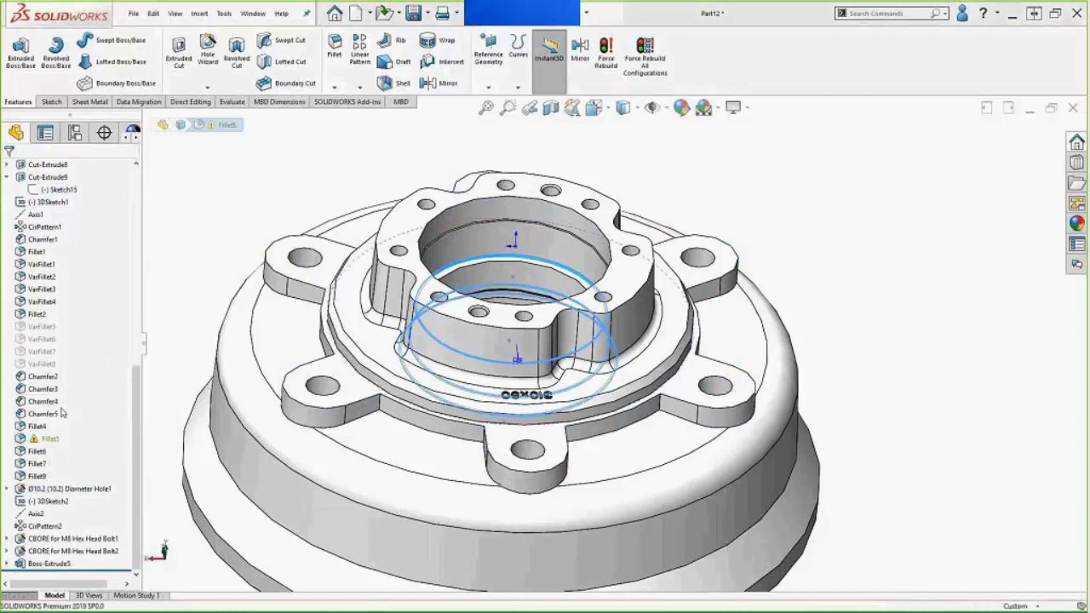
left_click(62, 413)
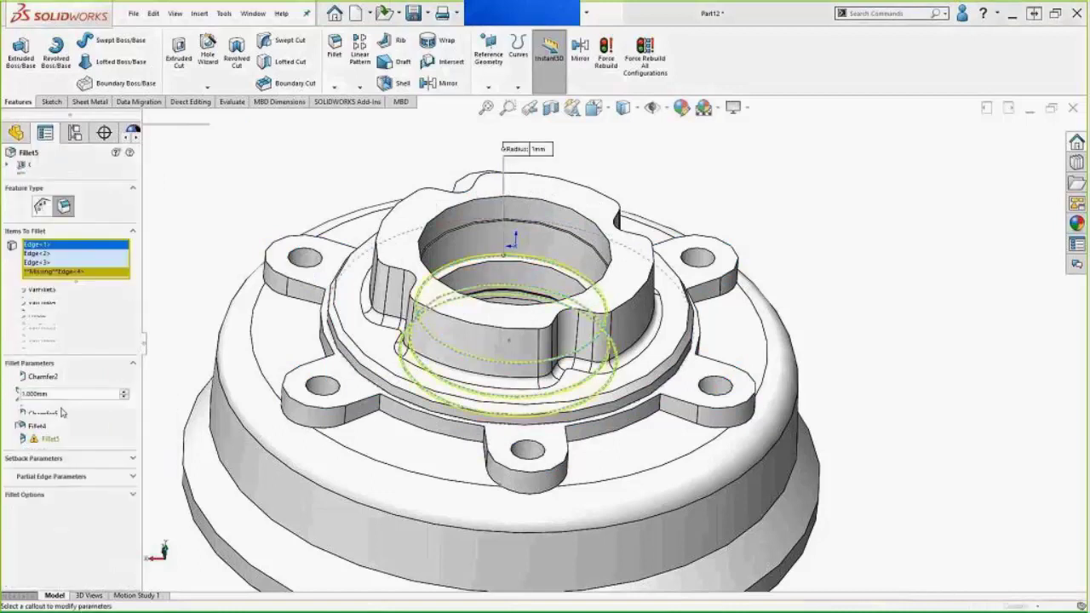
right_click(71, 273)
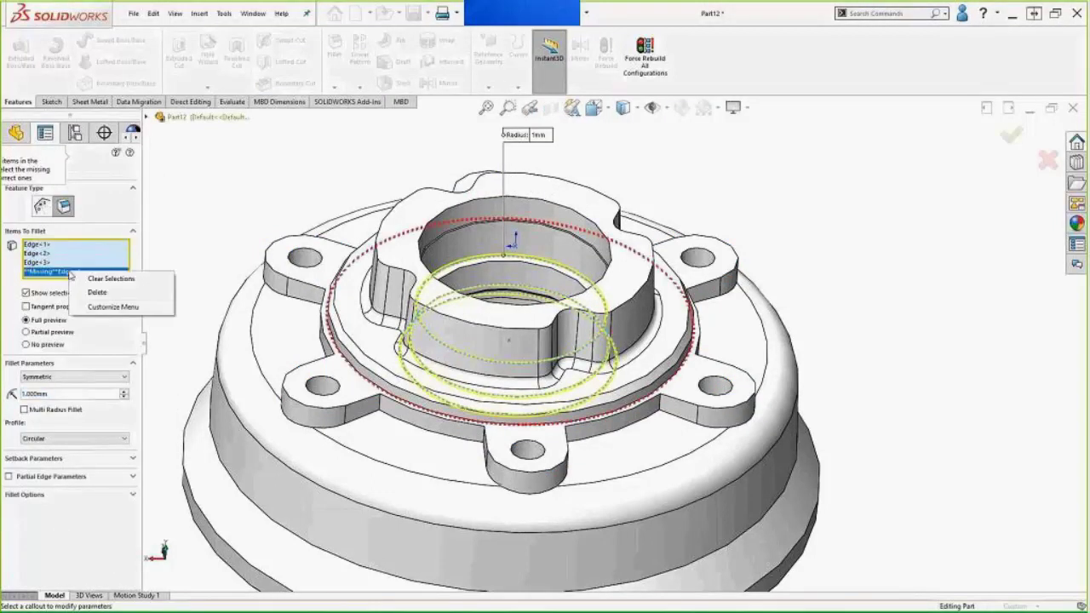
left_click(97, 292)
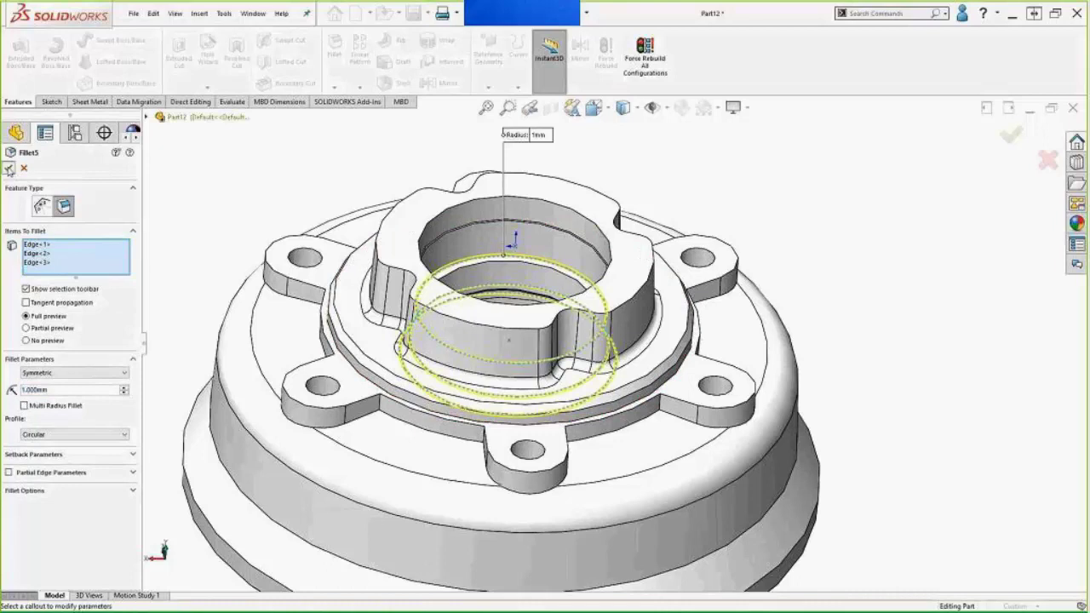
left_click(9, 168)
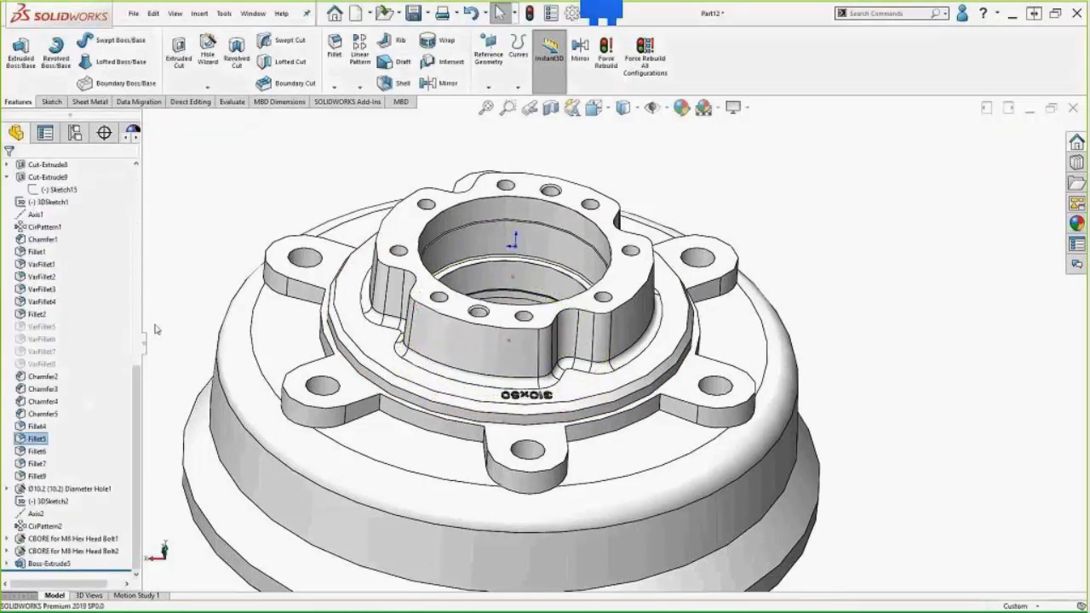
left_click(182, 316)
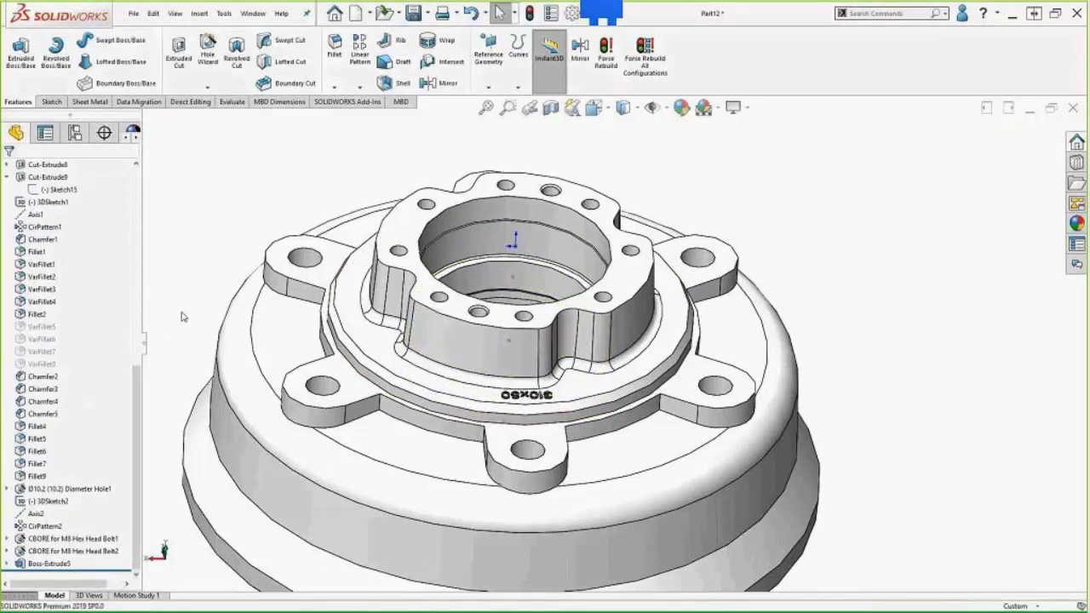
right_click_drag(182, 317, 235, 273)
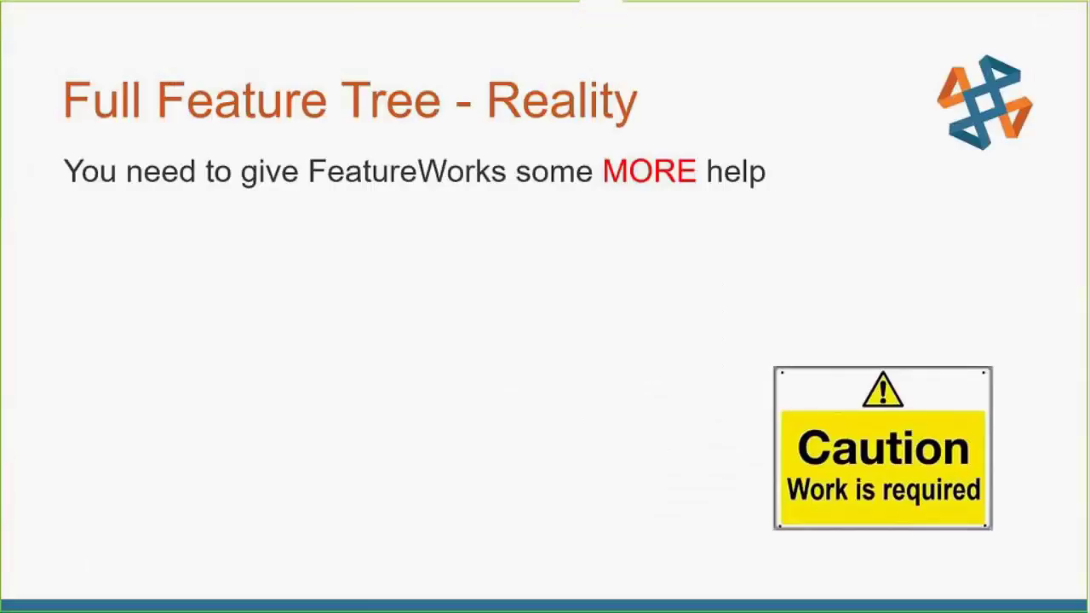
key("Right")
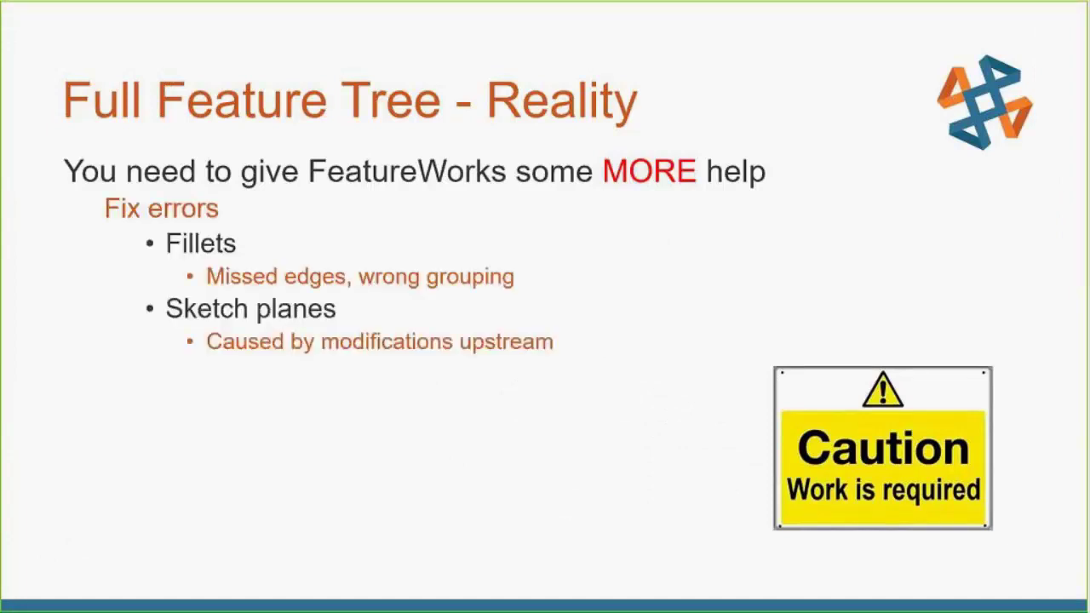